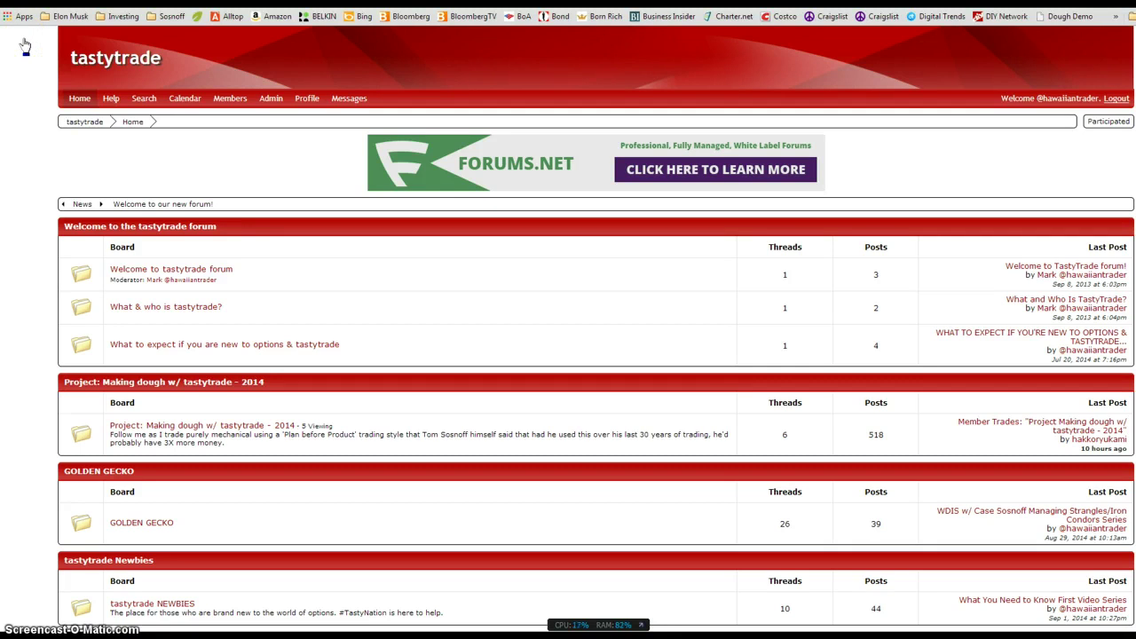
Step: Switch from the tastytrade forum page to the thinkorswim platform's activity and positions view
{"action": "left_click", "coordinate": [24, 38]}
{"action": "key", "text": "alt+Tab"}
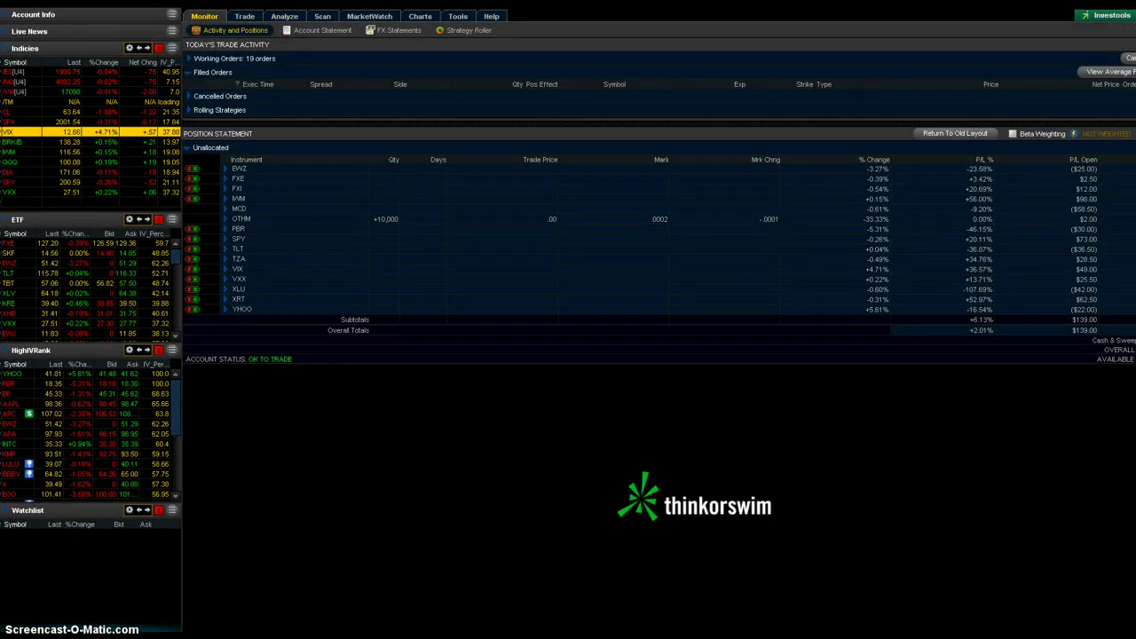
{"action": "left_click", "coordinate": [189, 300]}
{"action": "left_click", "coordinate": [191, 306]}
{"action": "left_click", "coordinate": [10, 129]}
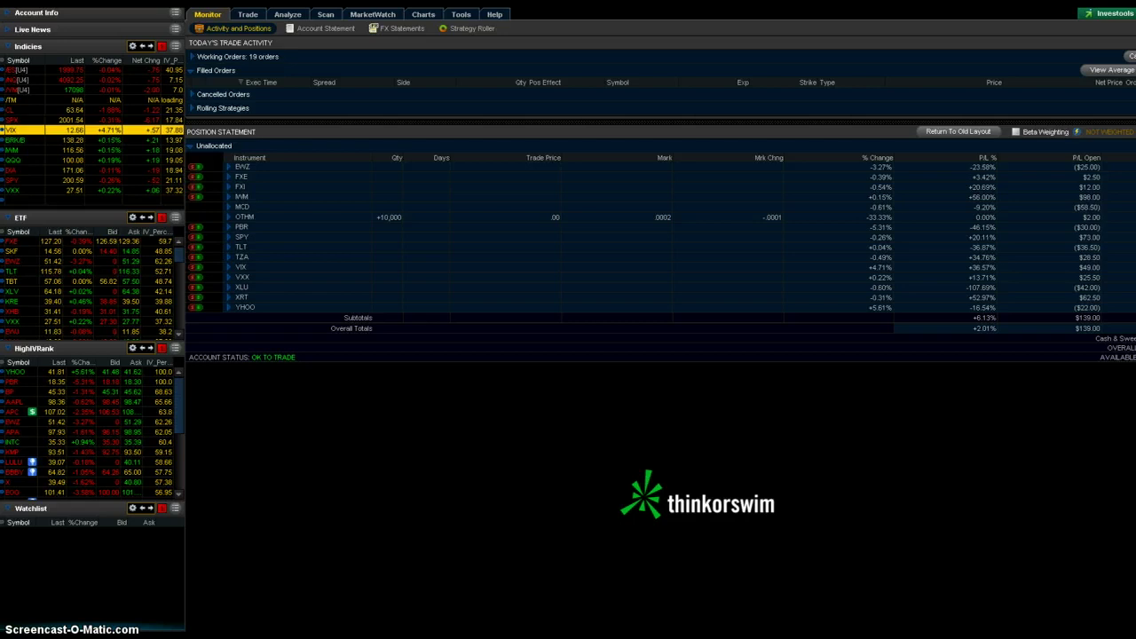
{"action": "key", "text": "alt+Tab"}
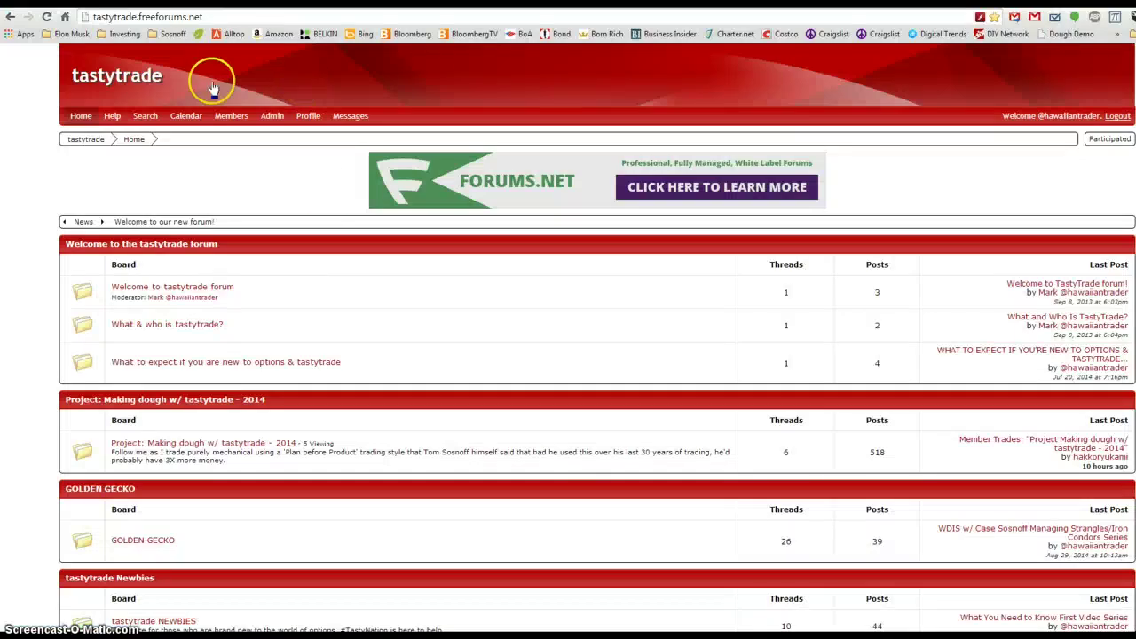
{"action": "key", "text": "alt+Tab"}
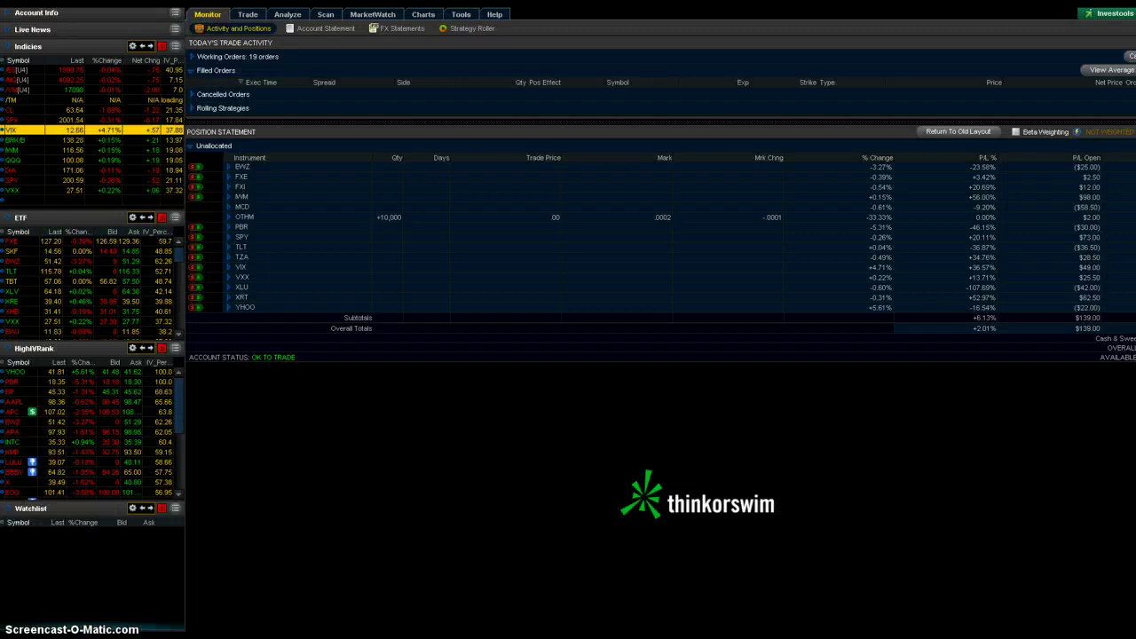
Step: Open the charts view and load the chart for the symbol SPY
{"action": "left_click", "coordinate": [422, 15]}
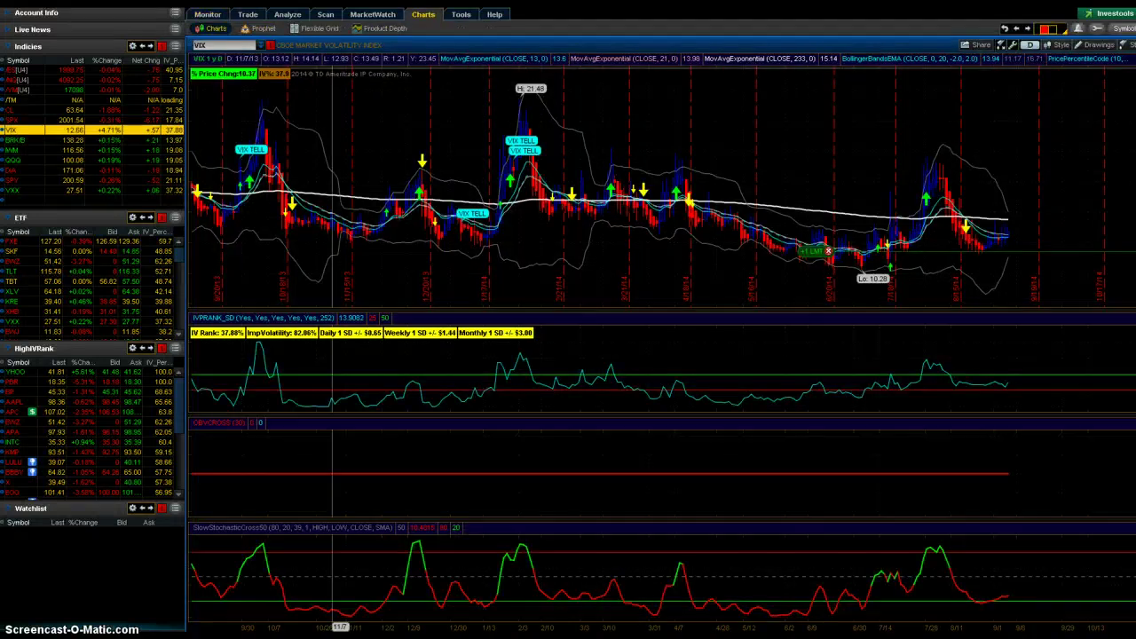
{"action": "type", "text": "SPY"}
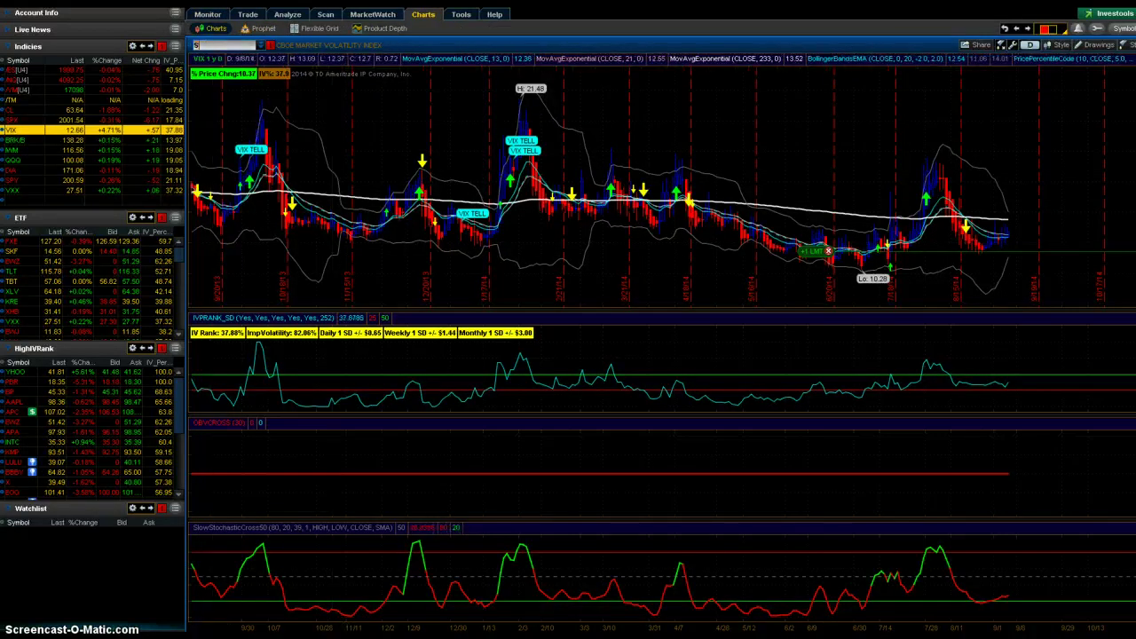
{"action": "left_click", "coordinate": [213, 43]}
{"action": "key", "text": "Return"}
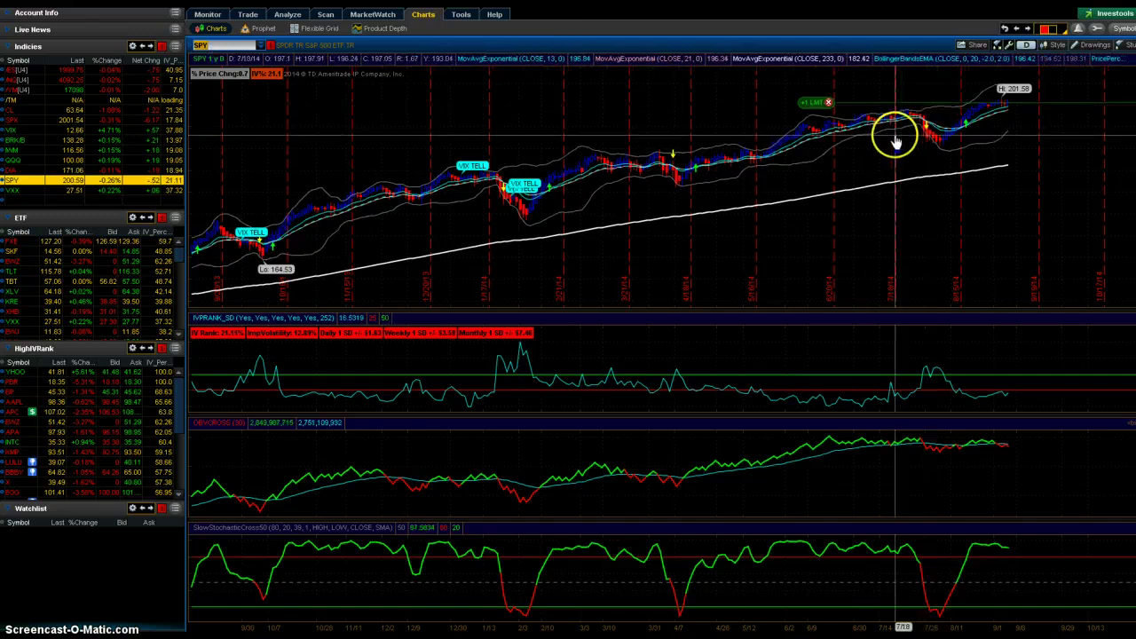
Step: Zoom the SPY chart to mid-July through September and examine the latest price, IV rank and OBV cross indicators
{"action": "left_click_drag", "start_coordinate": [884, 138], "coordinate": [1018, 140]}
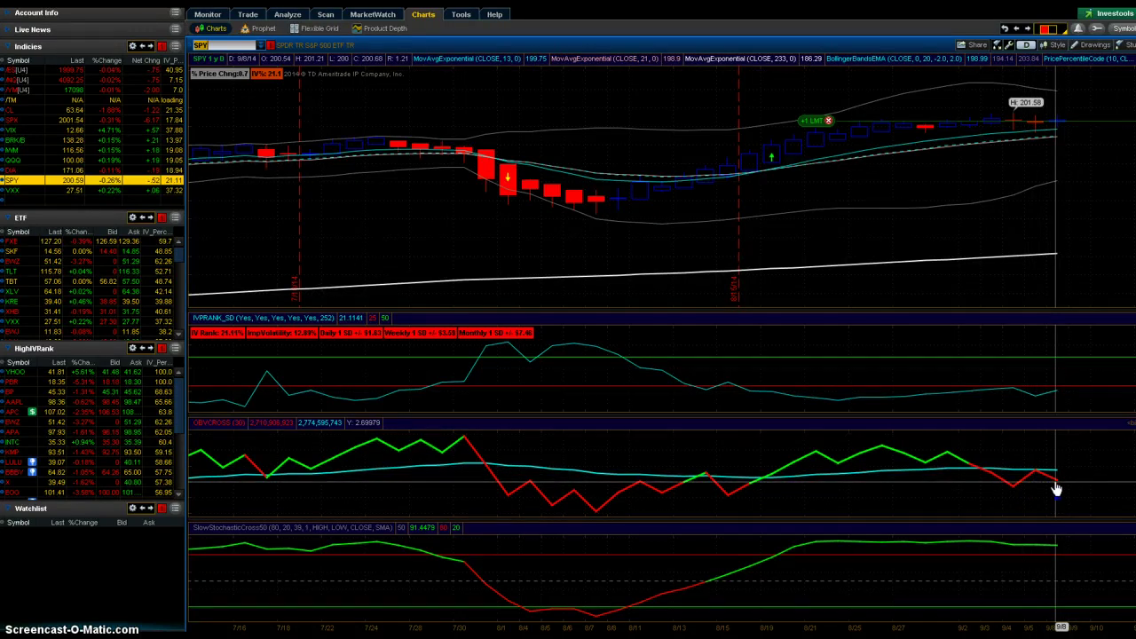
{"action": "left_click", "coordinate": [1098, 347]}
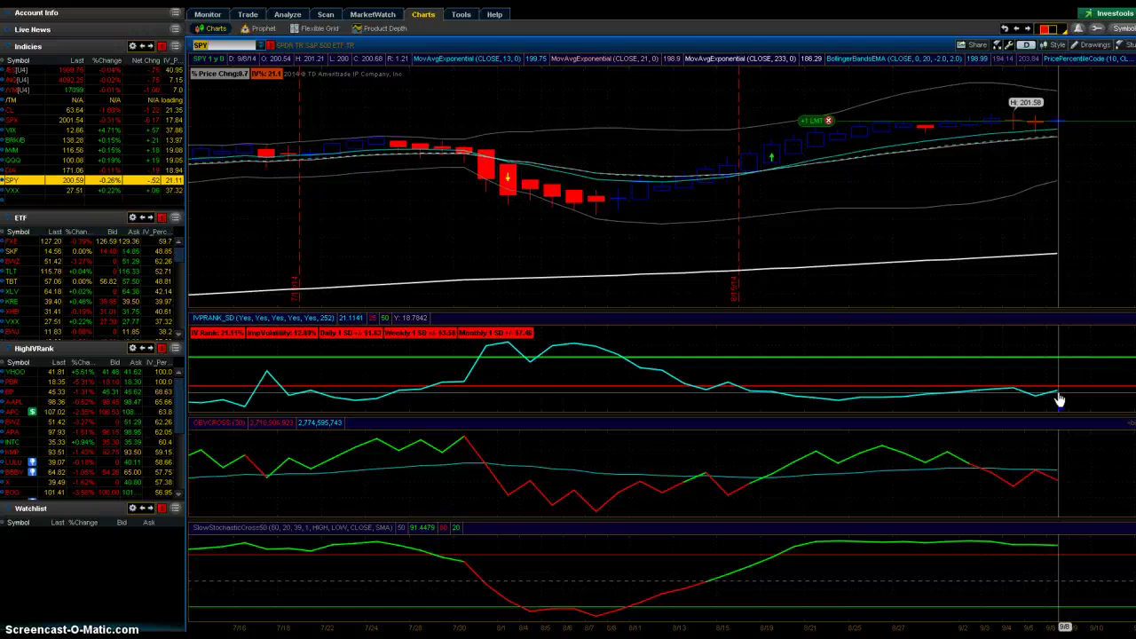
{"action": "left_click_drag", "start_coordinate": [1059, 400], "coordinate": [1058, 128]}
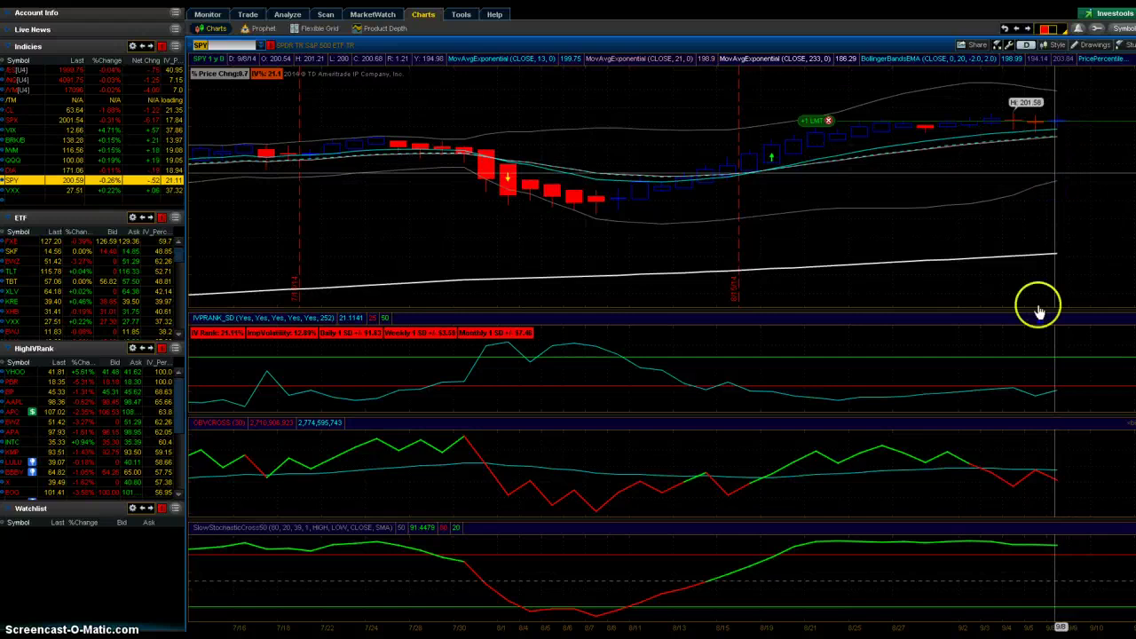
{"action": "left_click_drag", "start_coordinate": [1038, 310], "coordinate": [812, 306]}
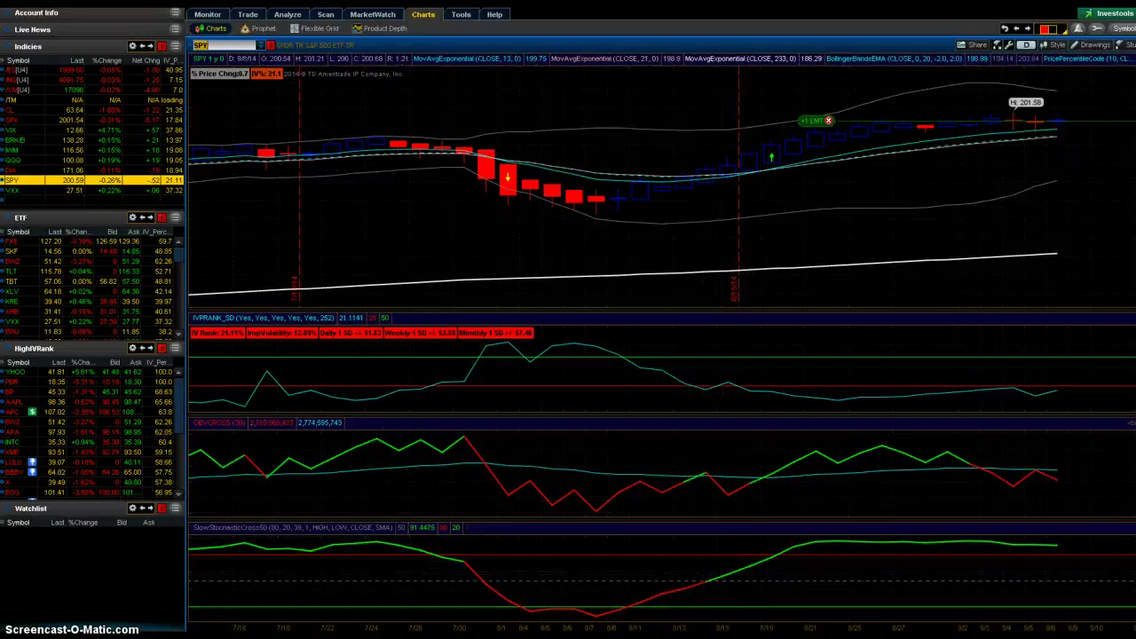
Step: Restore the full SPY chart and zoom in on the late-January 2014 decline to examine its VIX TELL signals
{"action": "key", "text": "Return"}
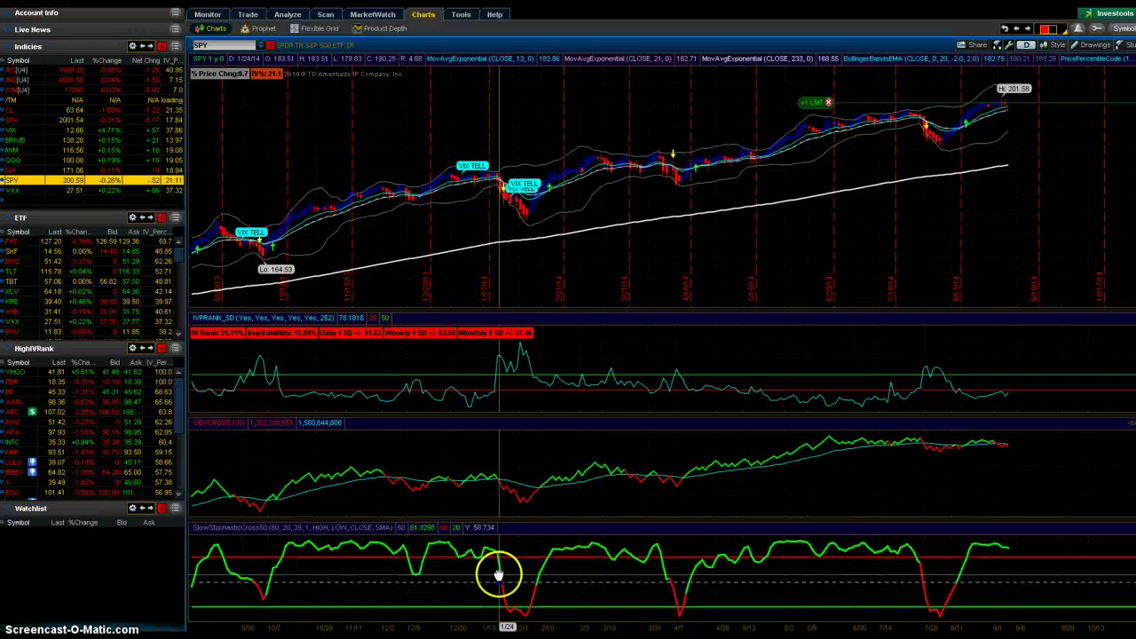
{"action": "left_click_drag", "start_coordinate": [497, 483], "coordinate": [497, 479]}
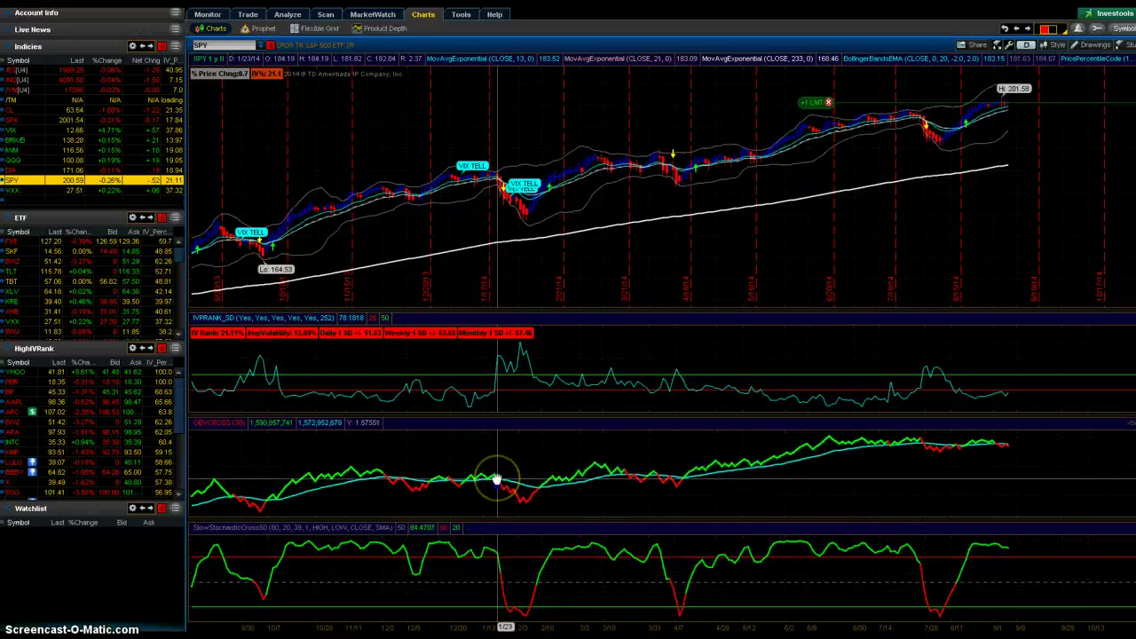
{"action": "left_click", "coordinate": [497, 480]}
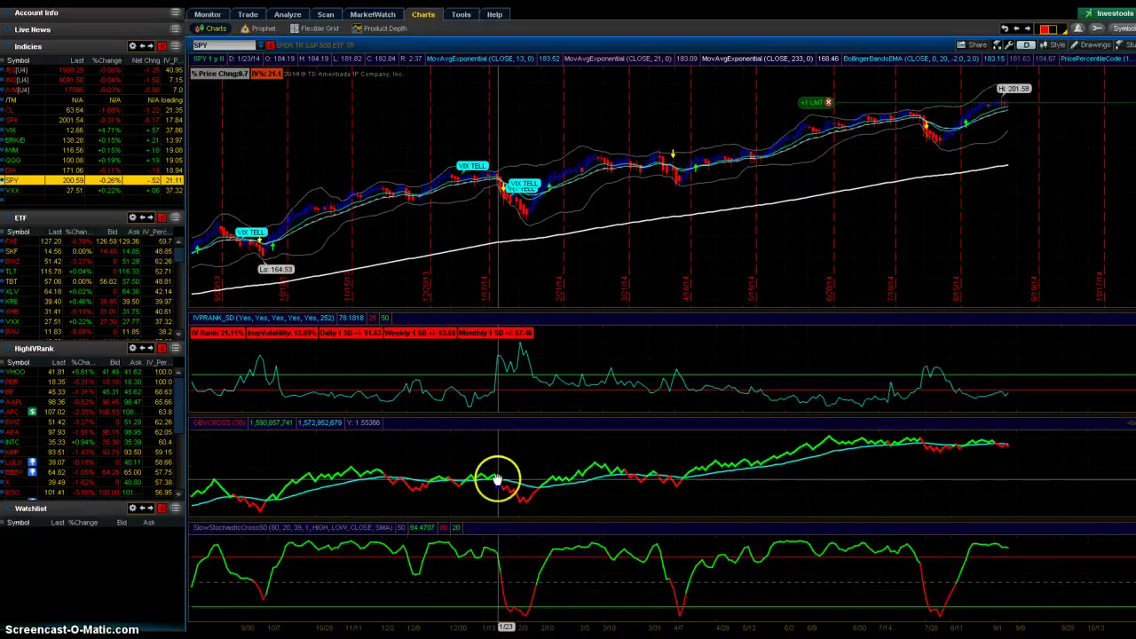
{"action": "left_click_drag", "start_coordinate": [474, 197], "coordinate": [578, 205]}
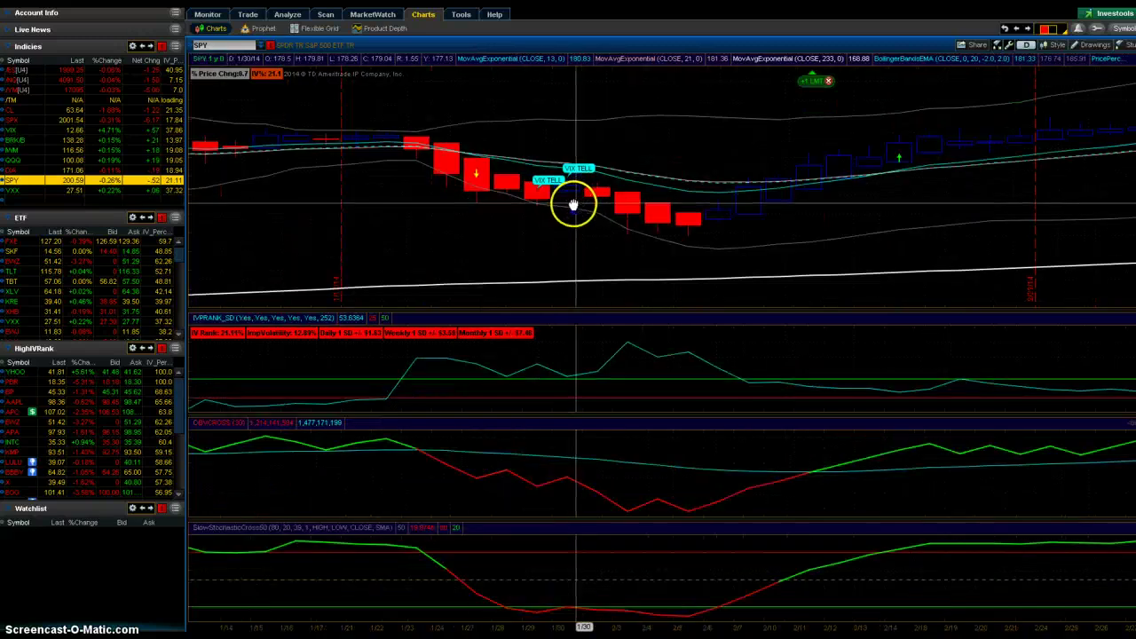
{"action": "left_click", "coordinate": [442, 153]}
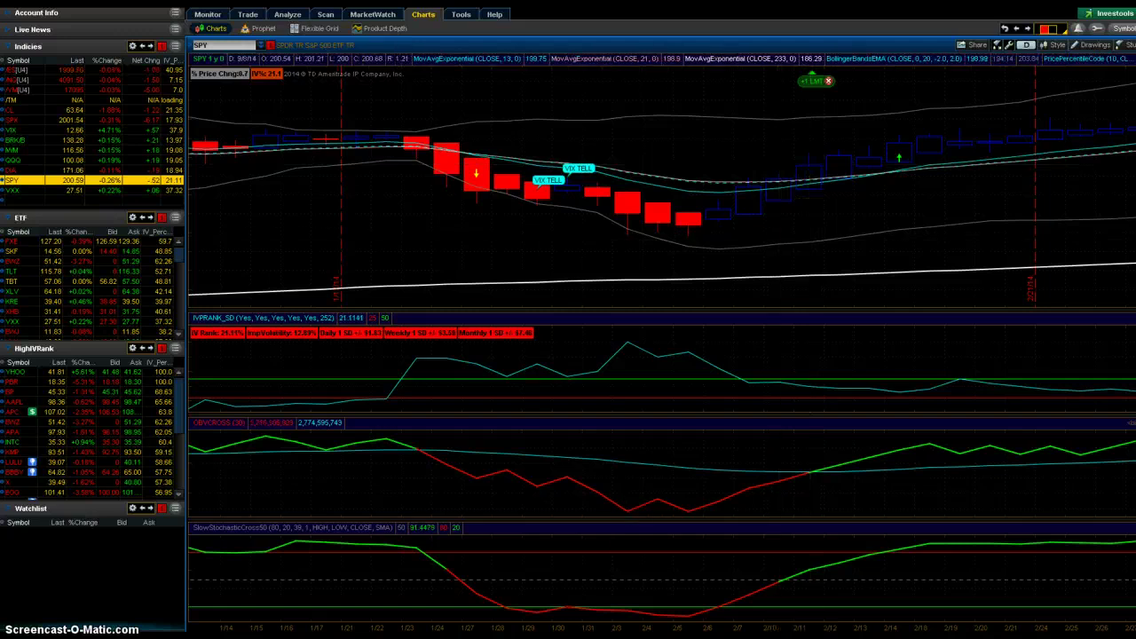
Step: Examine the SPY recovery from February 2014 onward and return the chart to the full one-year view
{"action": "left_click_drag", "start_coordinate": [416, 636], "coordinate": [473, 636]}
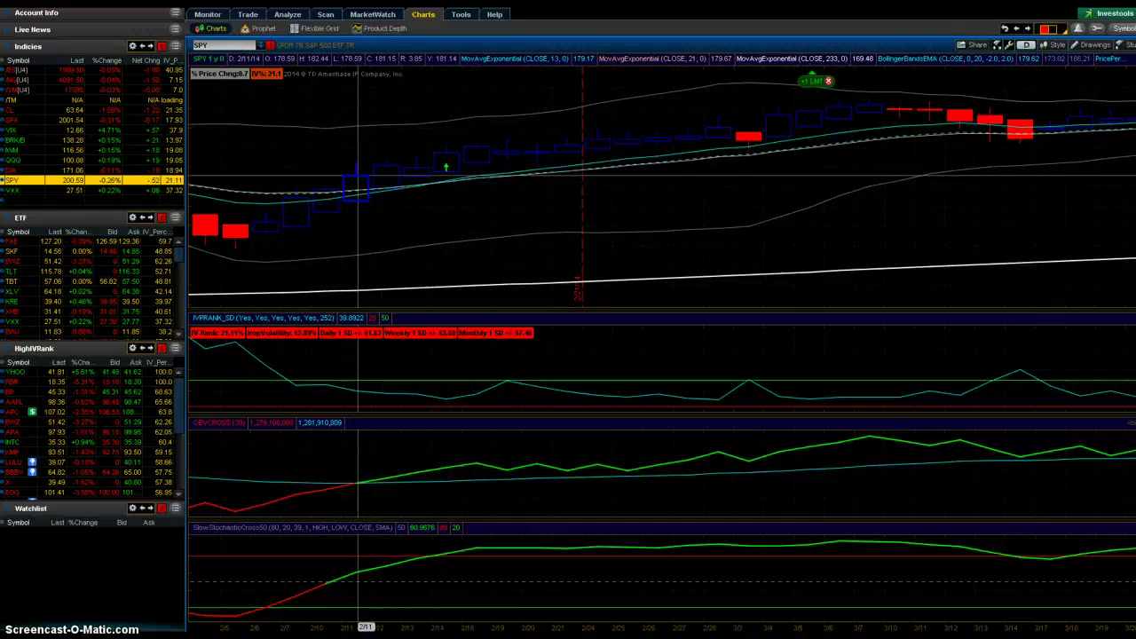
{"action": "left_click", "coordinate": [248, 619]}
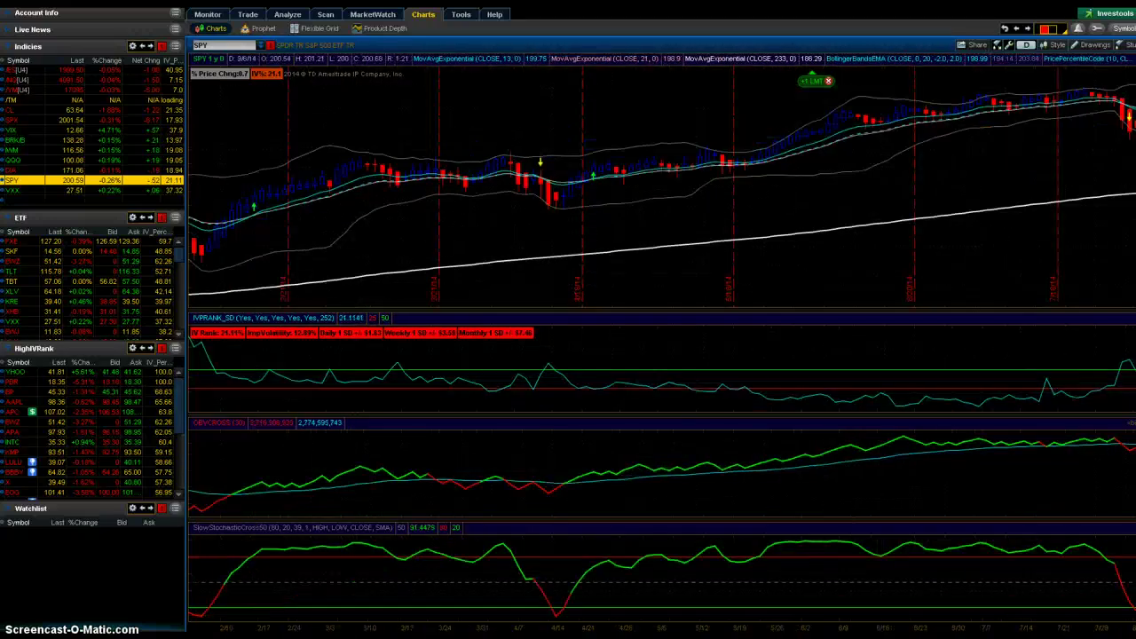
{"action": "scroll", "coordinate": [661, 186], "scroll_direction": "down", "scroll_amount": 3}
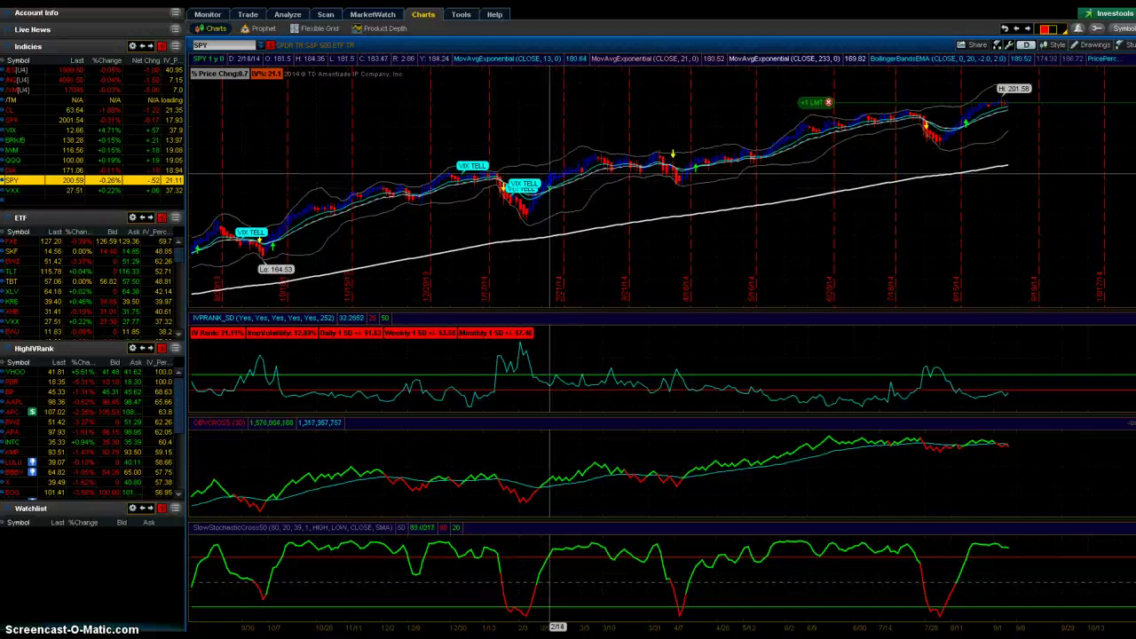
{"action": "left_click", "coordinate": [551, 177]}
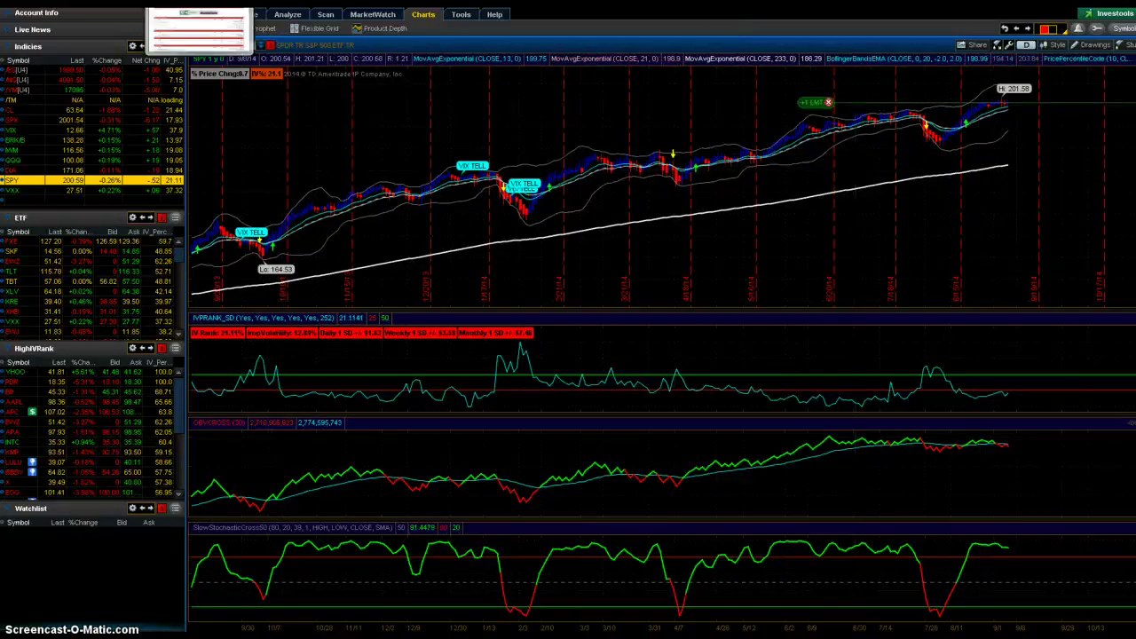
Step: Switch to the dough portfolio in the browser and expand the SPY position
{"action": "left_click", "coordinate": [201, 33]}
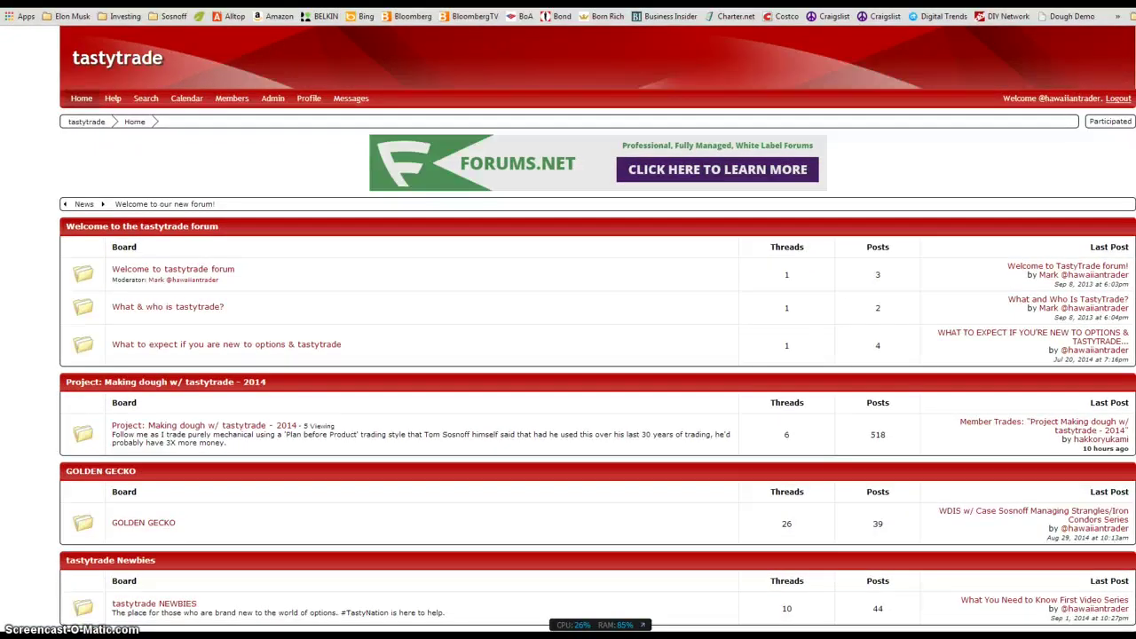
{"action": "key", "text": "ctrl+Tab"}
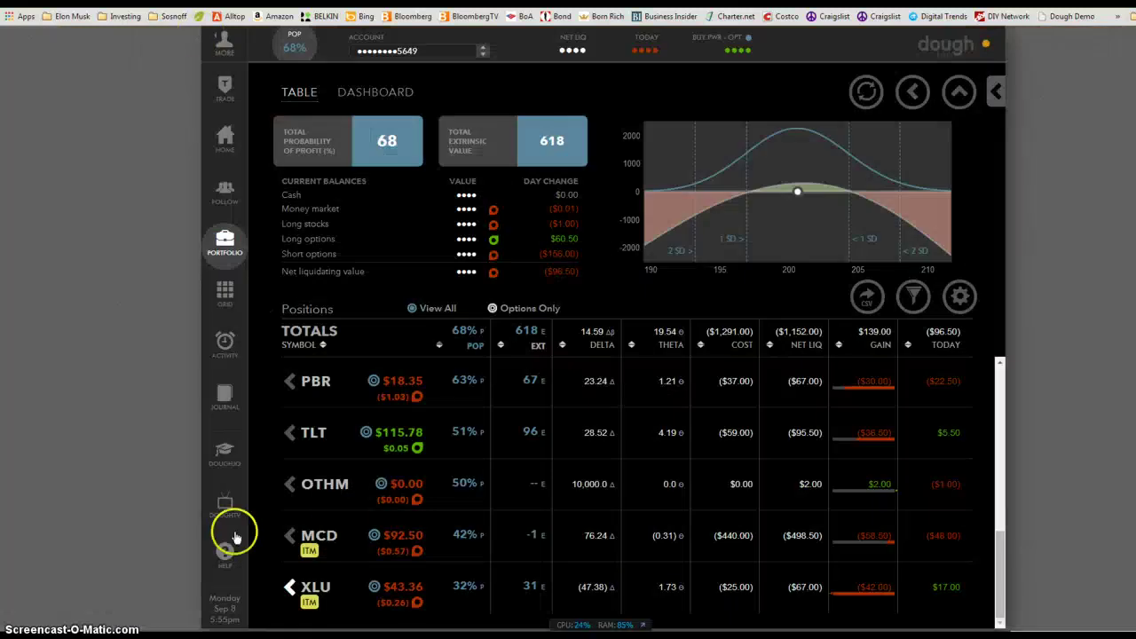
{"action": "scroll", "coordinate": [337, 506], "scroll_direction": "up", "scroll_amount": 10}
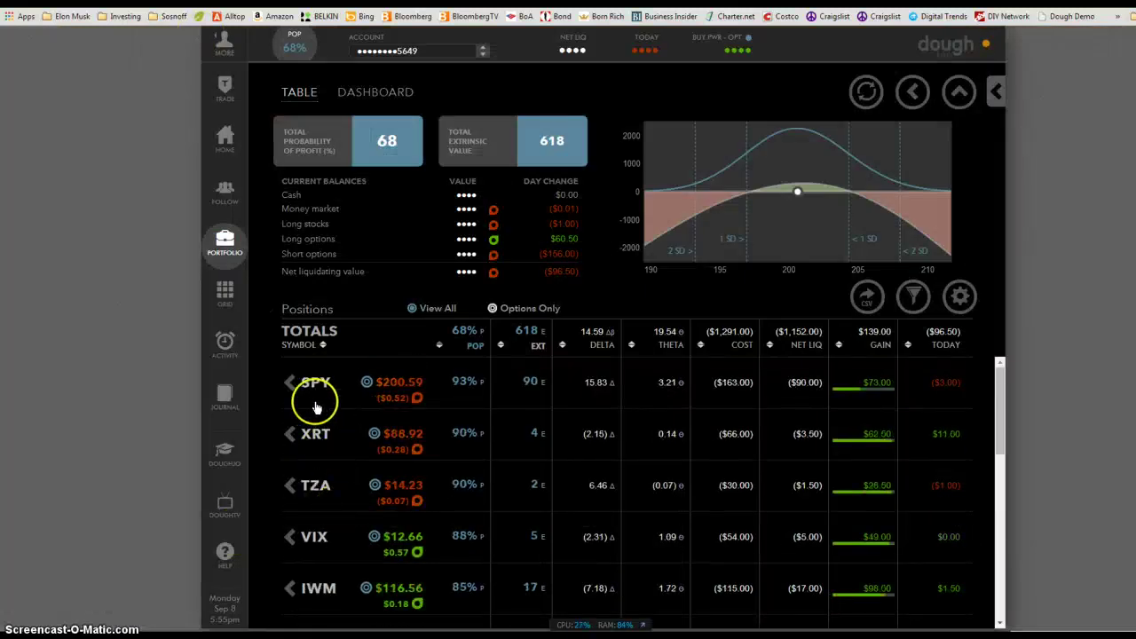
{"action": "left_click", "coordinate": [319, 380]}
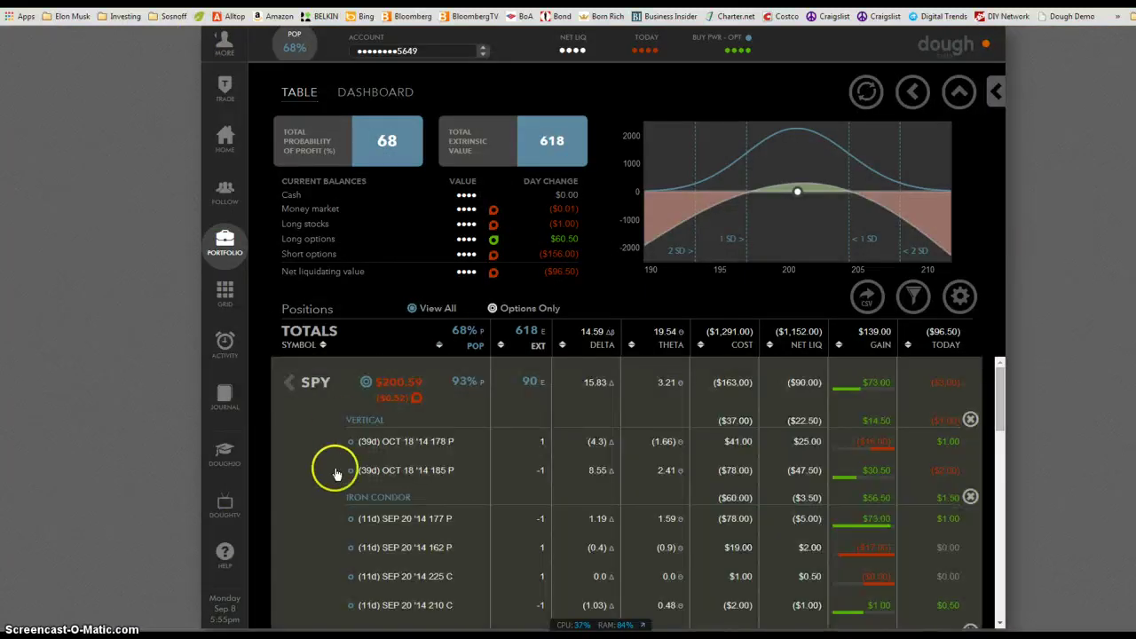
Step: Examine the legs, costs and gains of the SPY verticals and iron condor
{"action": "scroll", "coordinate": [335, 474], "scroll_direction": "down", "scroll_amount": 3}
{"action": "scroll", "coordinate": [311, 482], "scroll_direction": "up", "scroll_amount": 1}
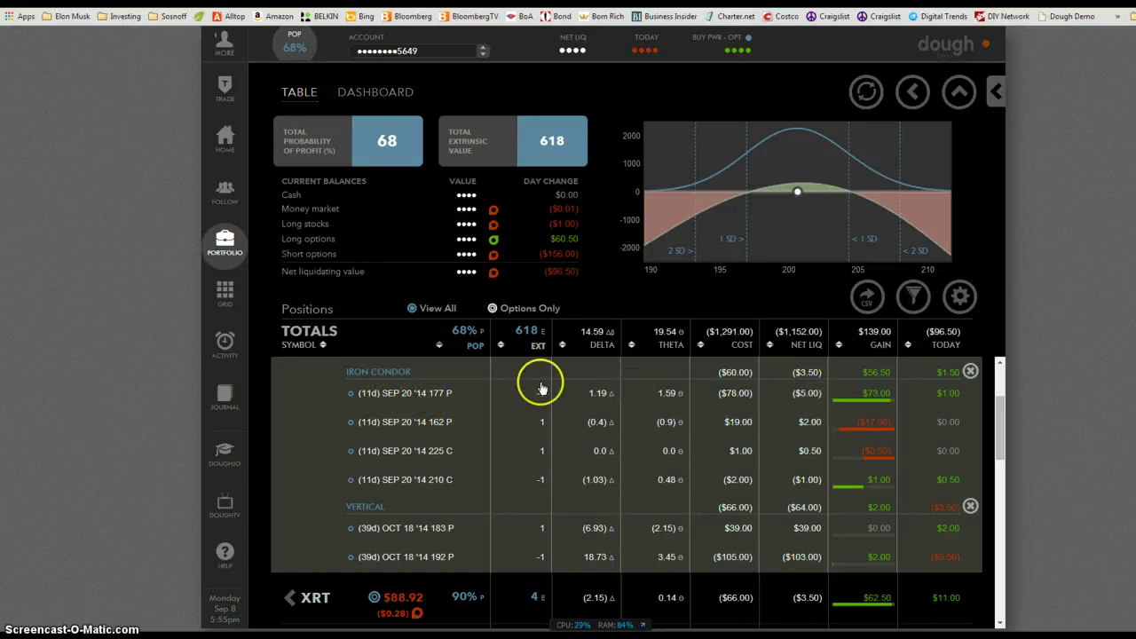
{"action": "scroll", "coordinate": [541, 388], "scroll_direction": "up", "scroll_amount": 1}
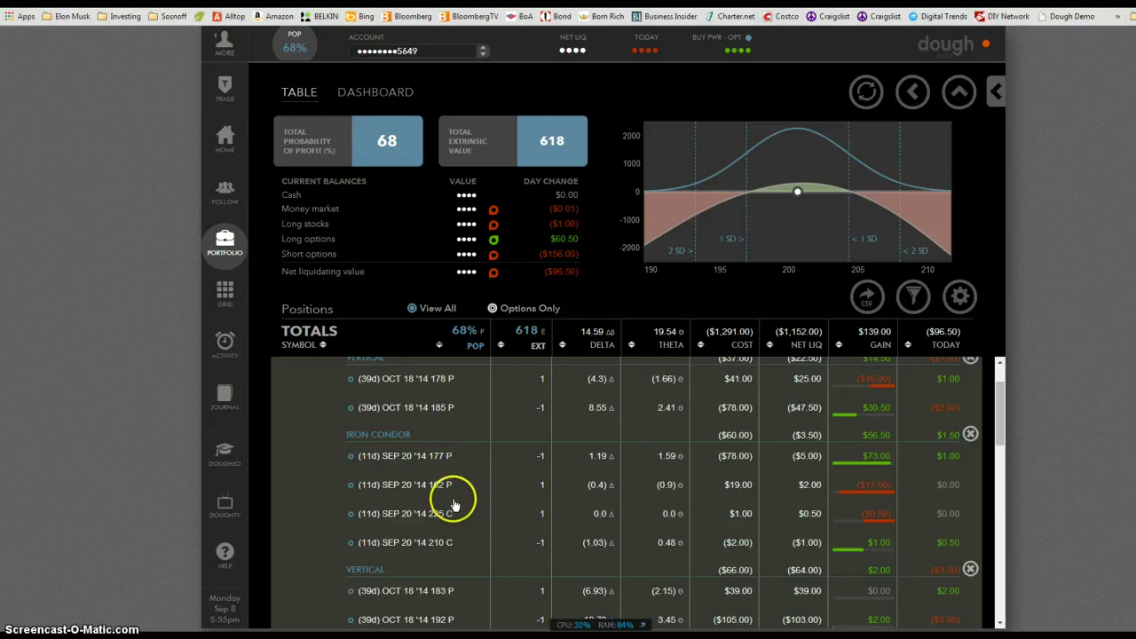
{"action": "scroll", "coordinate": [454, 504], "scroll_direction": "up", "scroll_amount": 1}
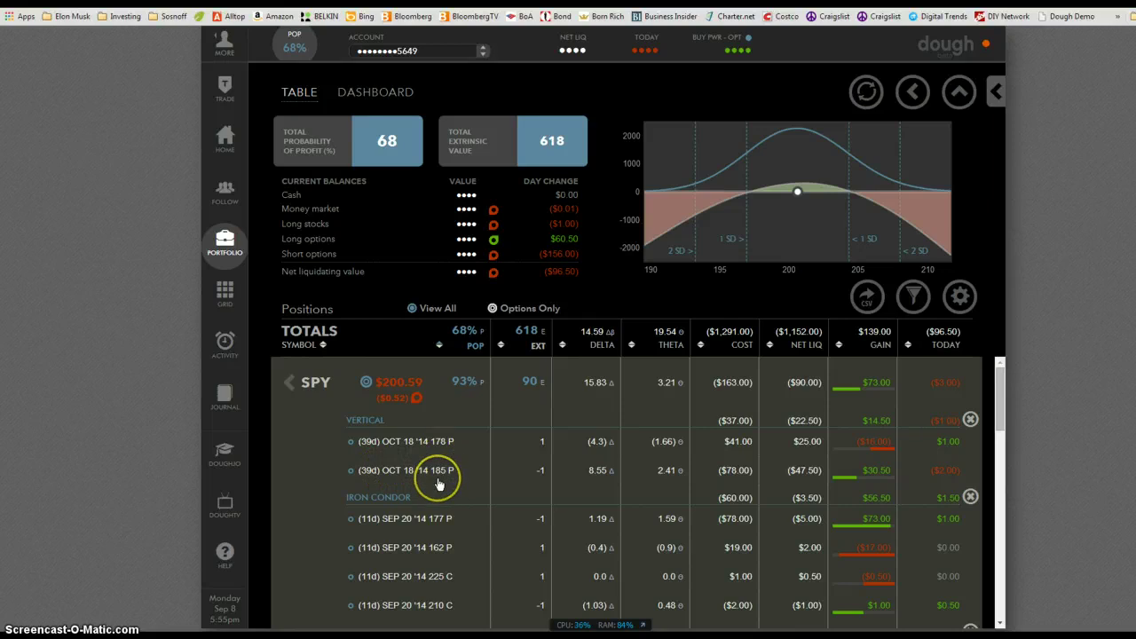
{"action": "scroll", "coordinate": [444, 482], "scroll_direction": "down", "scroll_amount": 2}
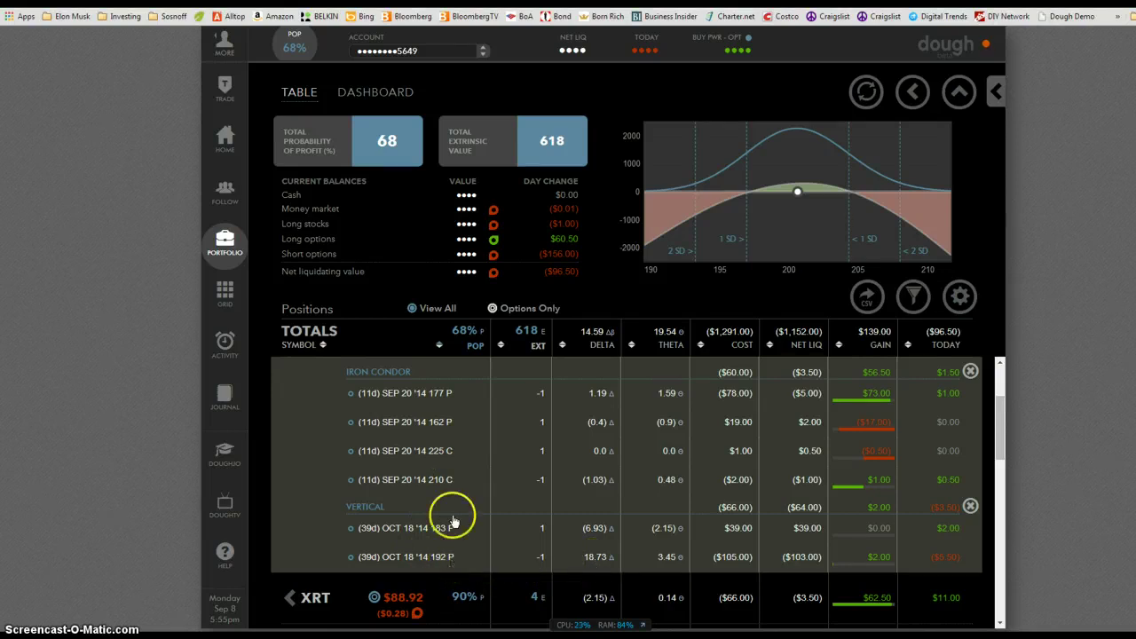
Step: Switch to thinkorswim and look over the public list choices available for the ETF watchlist, leaving the list as it is
{"action": "key", "text": "alt+Tab"}
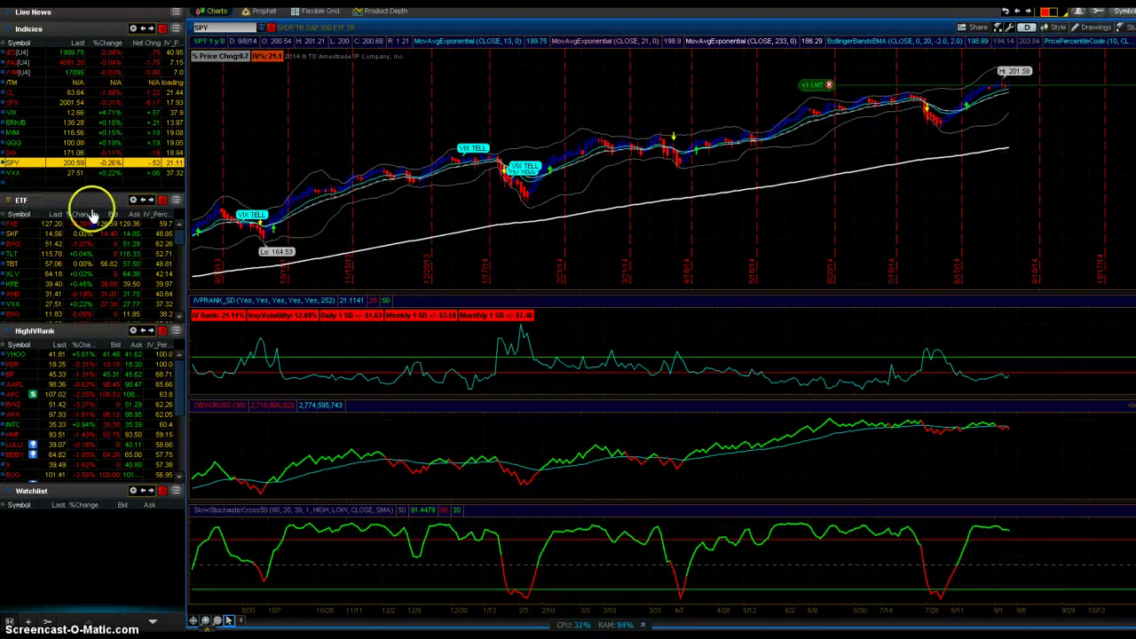
{"action": "left_click", "coordinate": [132, 202]}
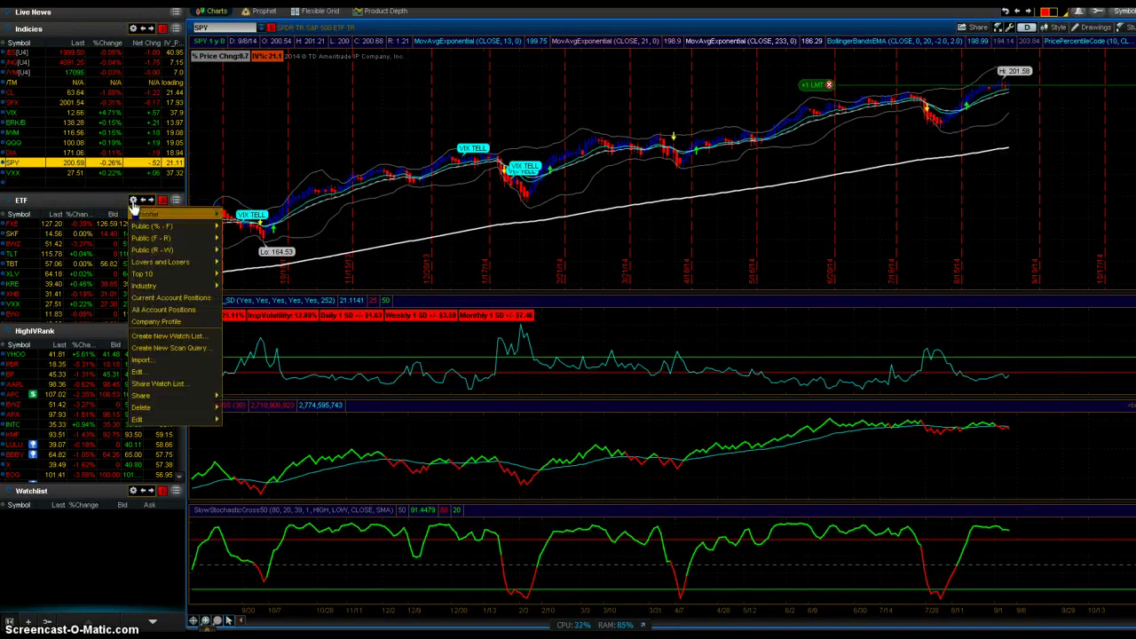
{"action": "mouse_move", "coordinate": [134, 228]}
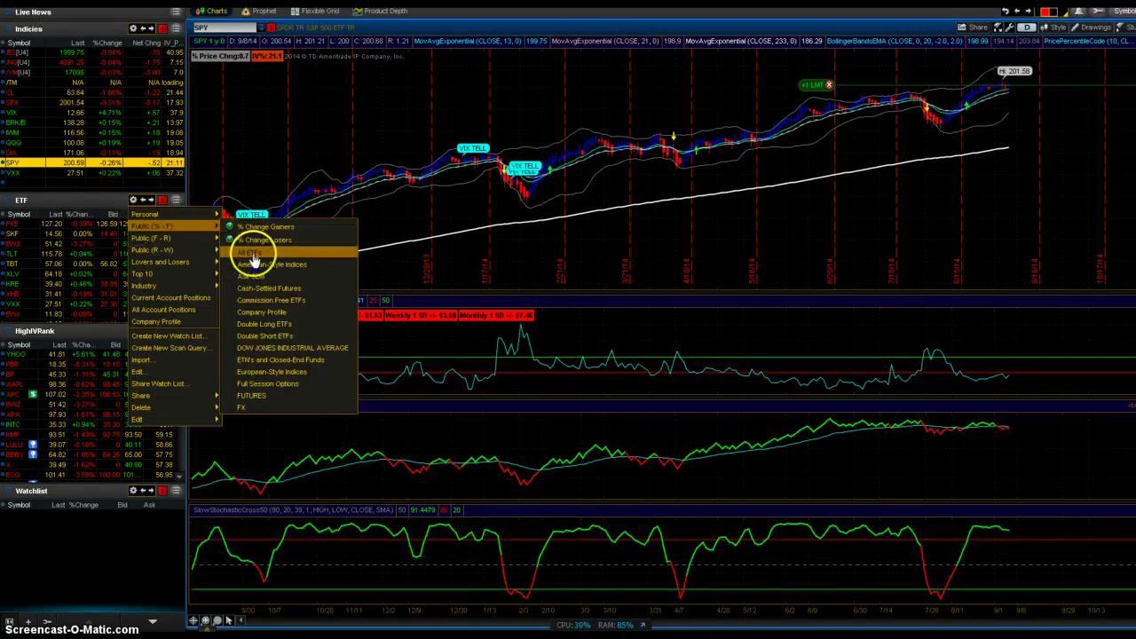
{"action": "left_click", "coordinate": [455, 352]}
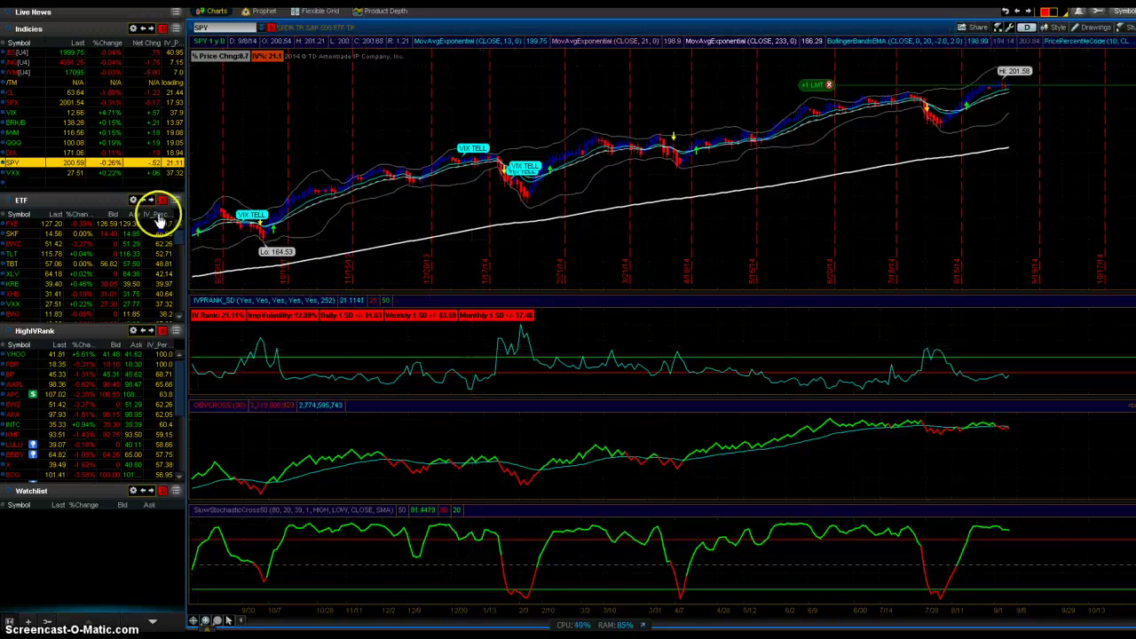
Step: Sort the ETF watchlist by IV_Percentile and look up the IV_Percentile column in the watchlist's column settings
{"action": "left_click", "coordinate": [157, 216]}
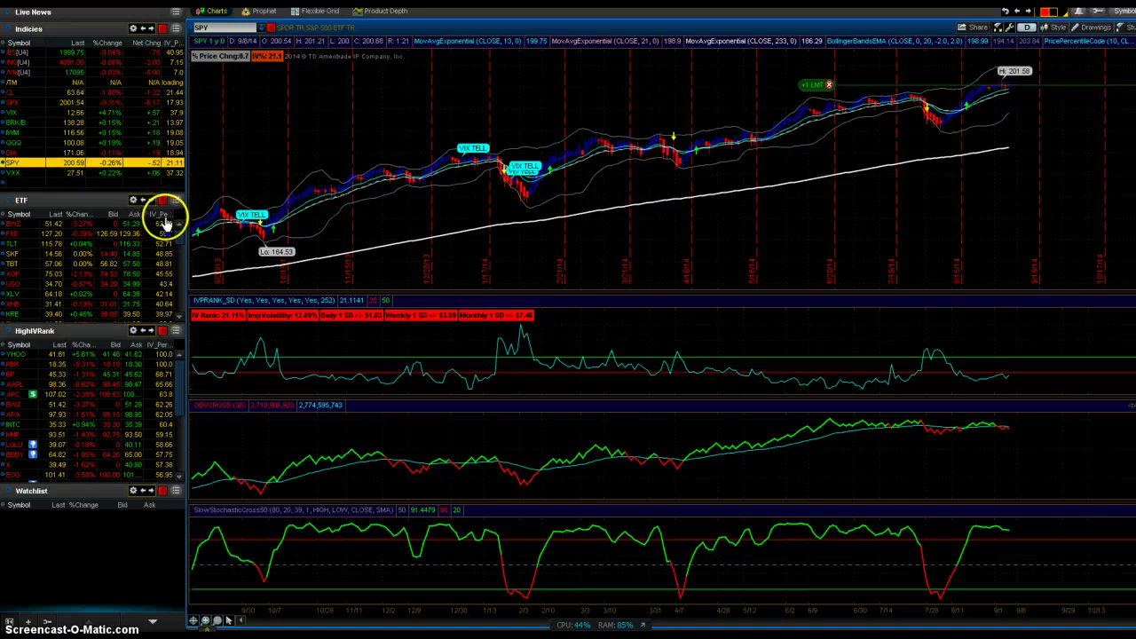
{"action": "left_click", "coordinate": [9, 222]}
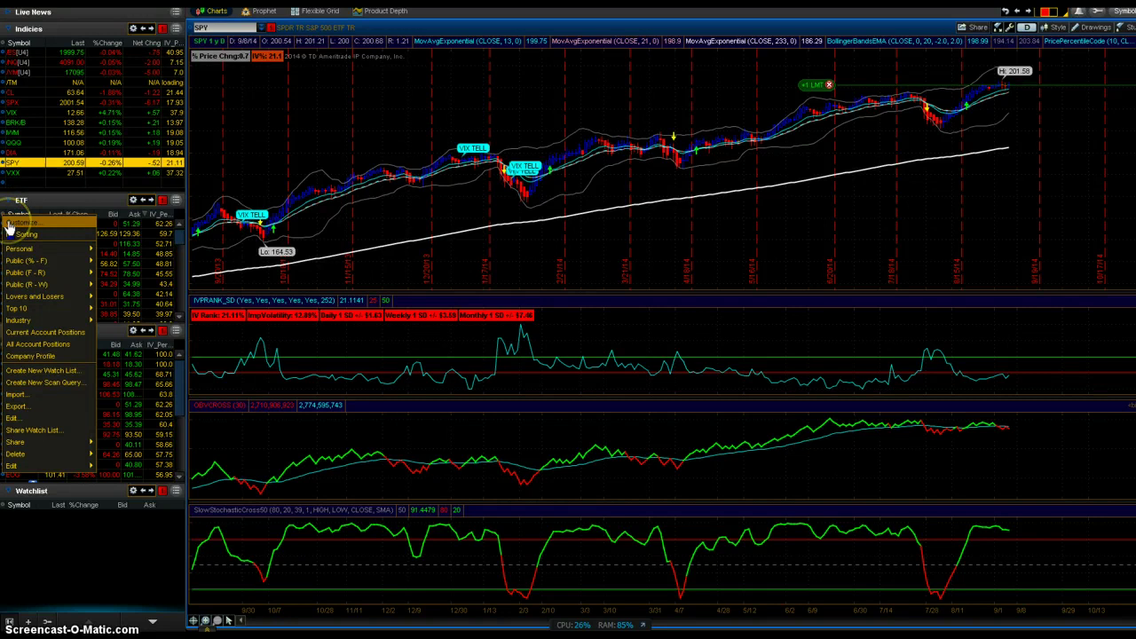
{"action": "left_click", "coordinate": [10, 222]}
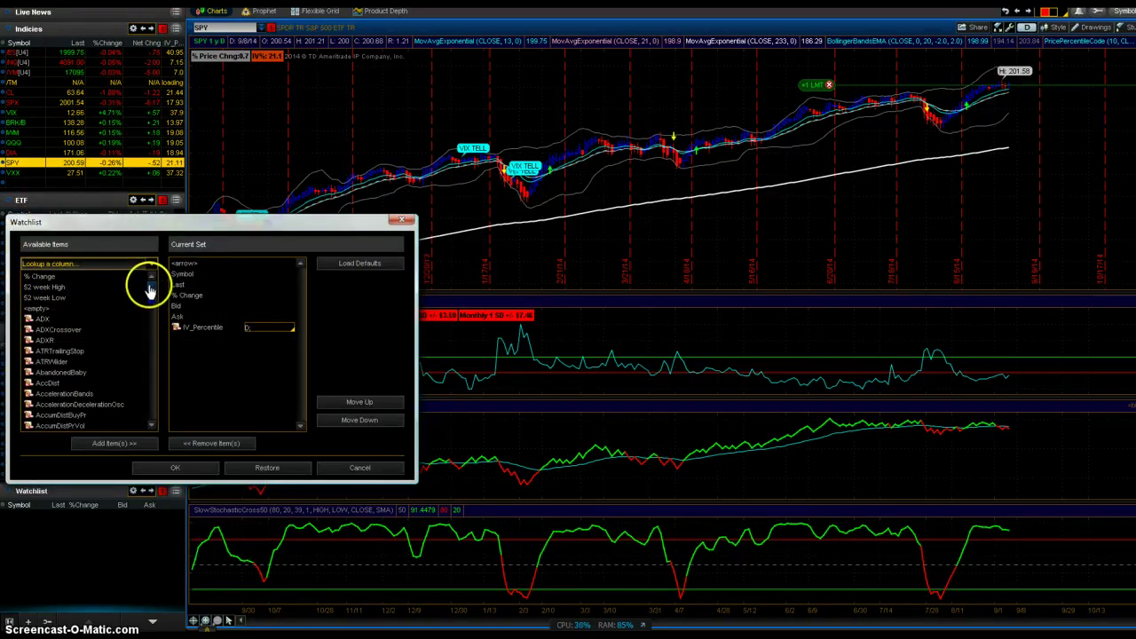
{"action": "left_click_drag", "start_coordinate": [149, 288], "coordinate": [140, 336]}
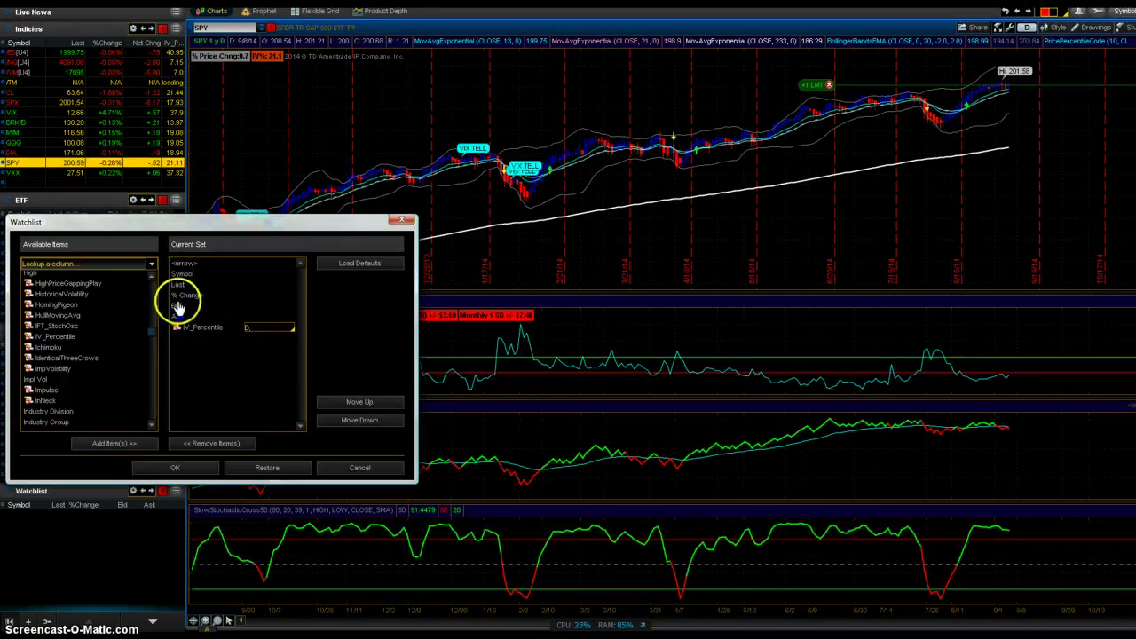
{"action": "left_click", "coordinate": [350, 469]}
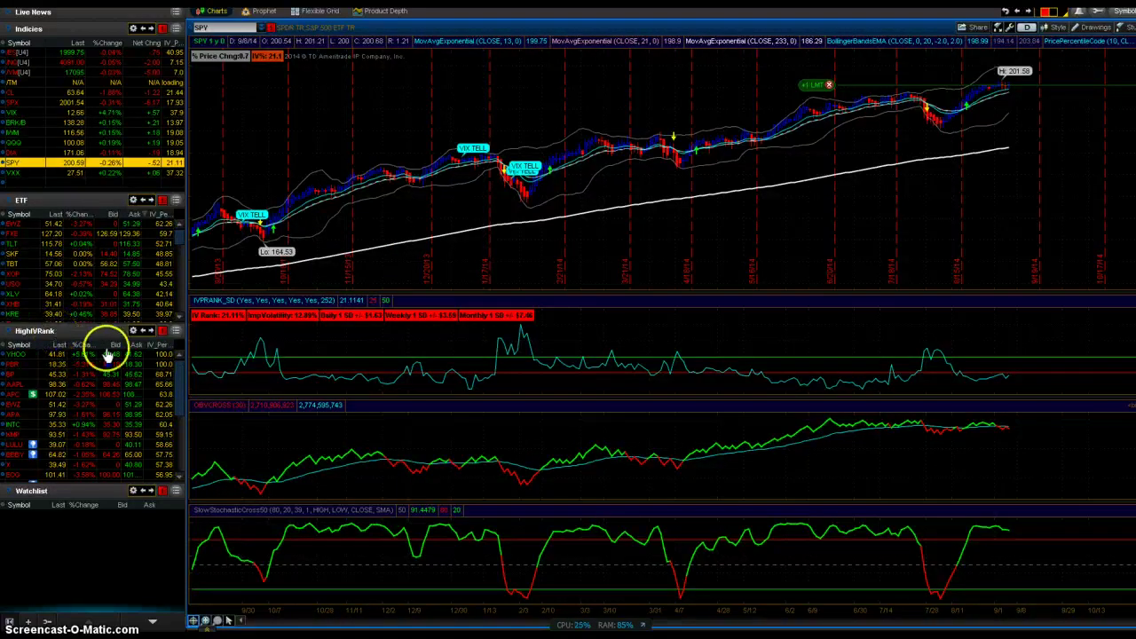
Step: Look over the personal lists and saved scans available for the HighIVRank watchlist
{"action": "left_click", "coordinate": [133, 331]}
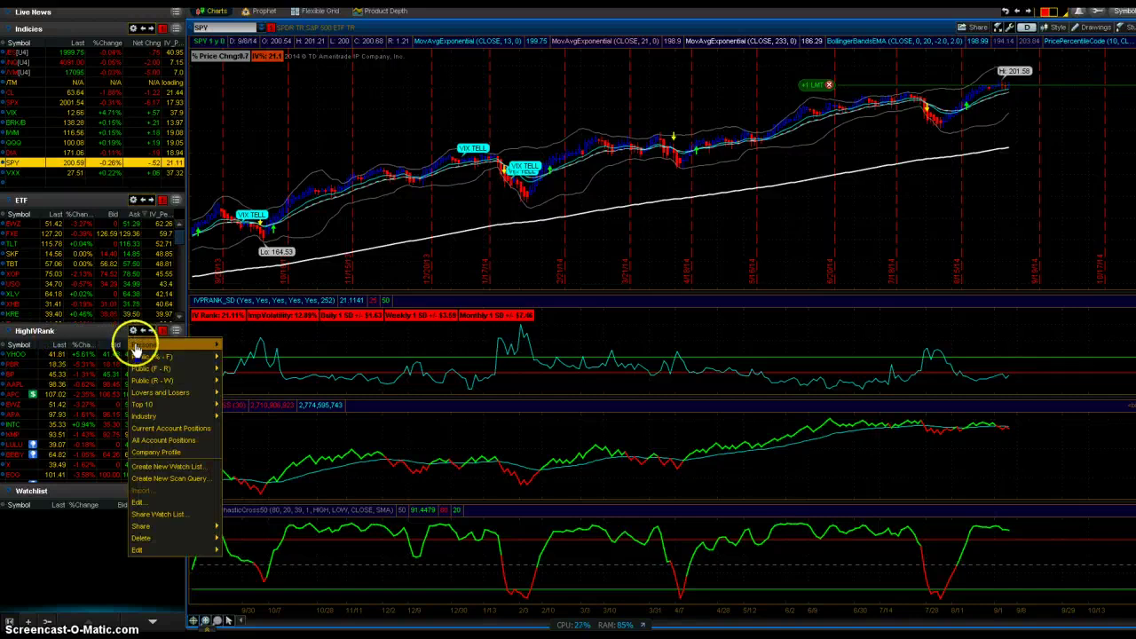
{"action": "mouse_move", "coordinate": [138, 339]}
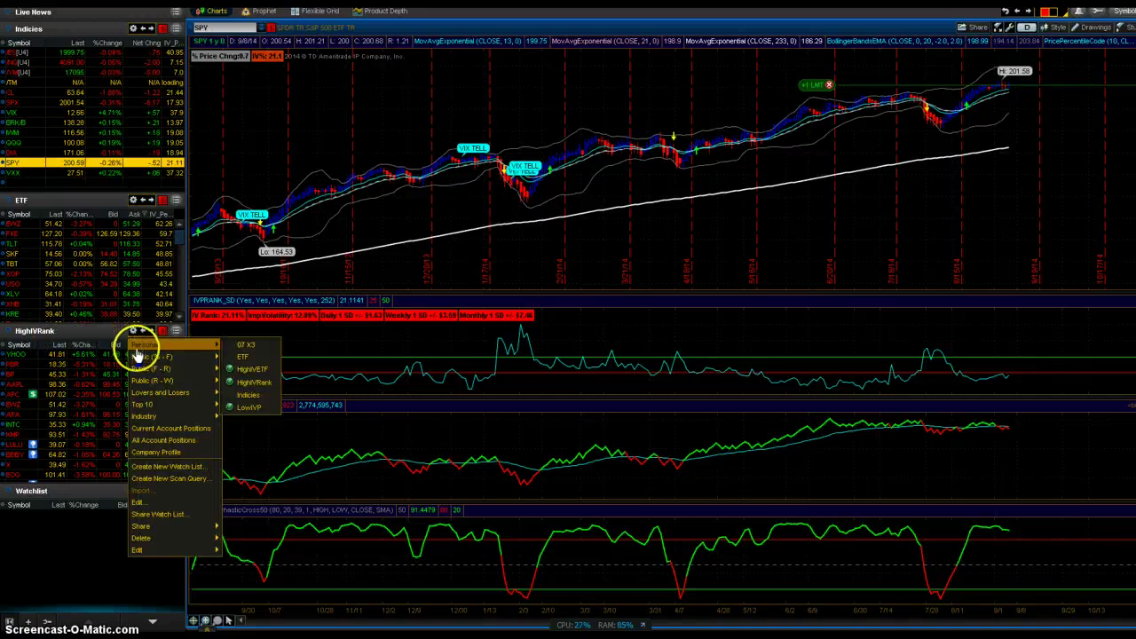
{"action": "left_click", "coordinate": [256, 391]}
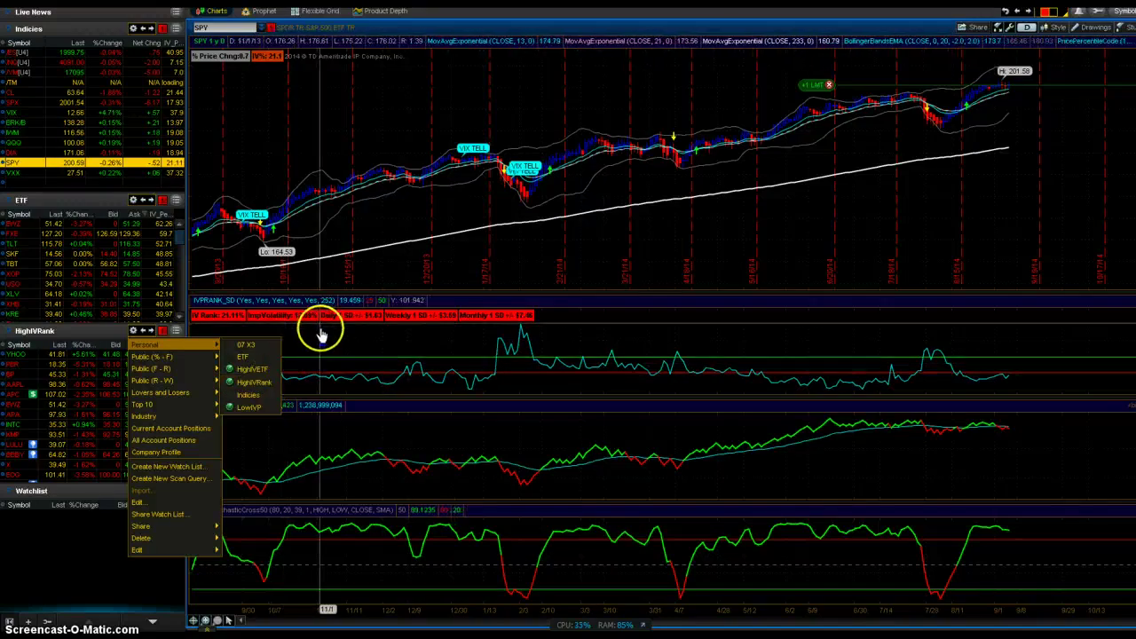
{"action": "left_click", "coordinate": [358, 343]}
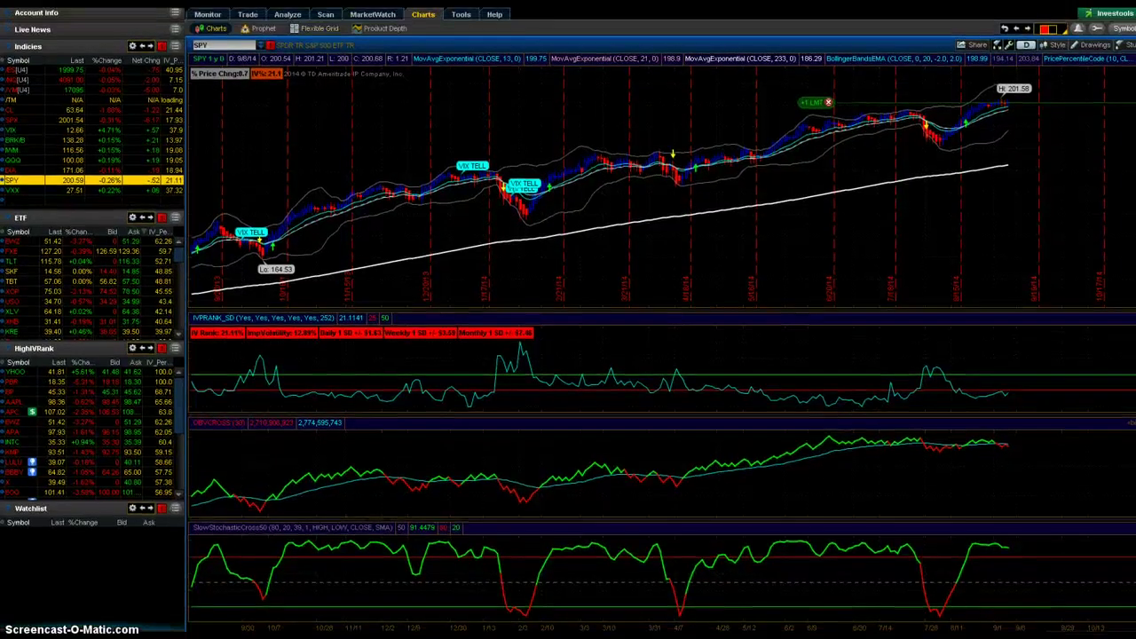
Step: Open the Stock Hacker scan and review the category choices for the symbols to scan in, including All Optionable
{"action": "left_click", "coordinate": [326, 14]}
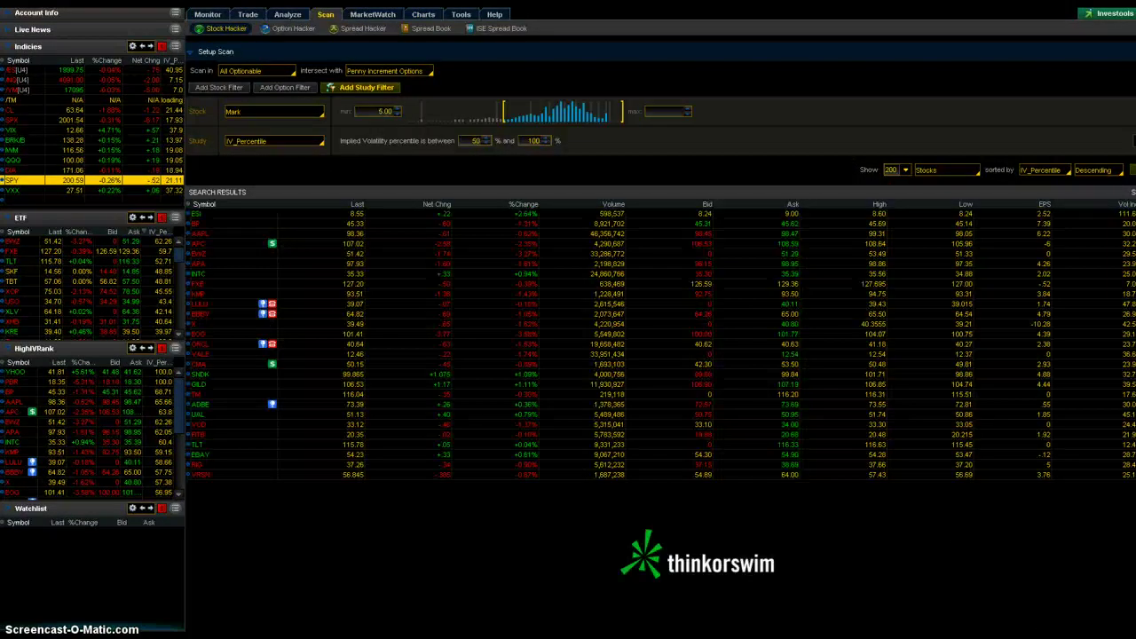
{"action": "left_click", "coordinate": [294, 71]}
{"action": "mouse_move", "coordinate": [286, 87]}
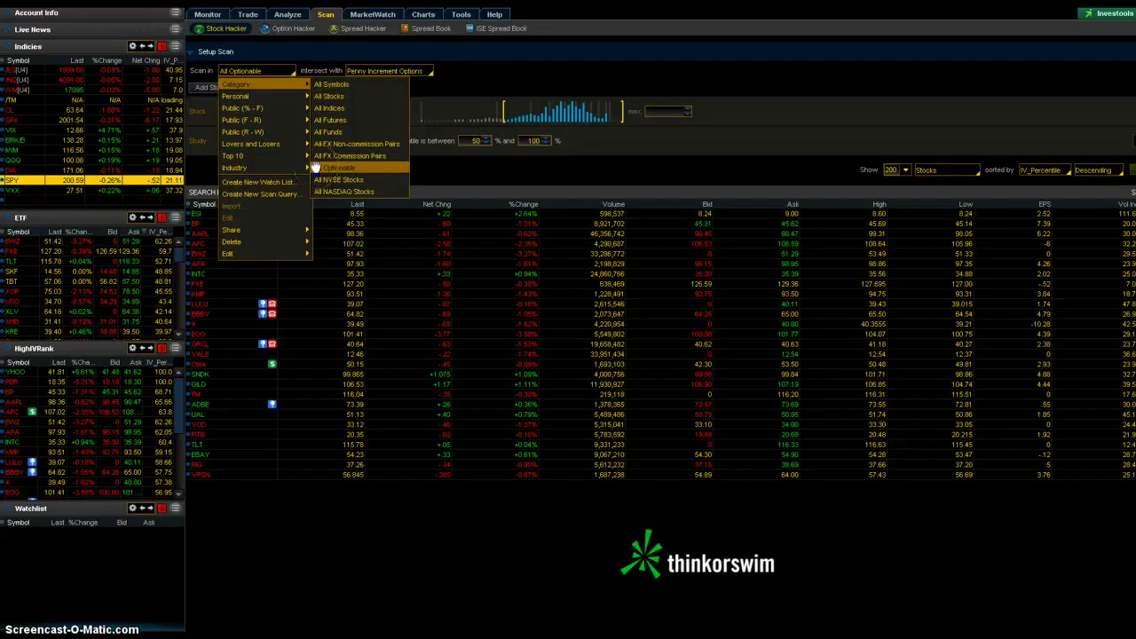
{"action": "left_click", "coordinate": [426, 61]}
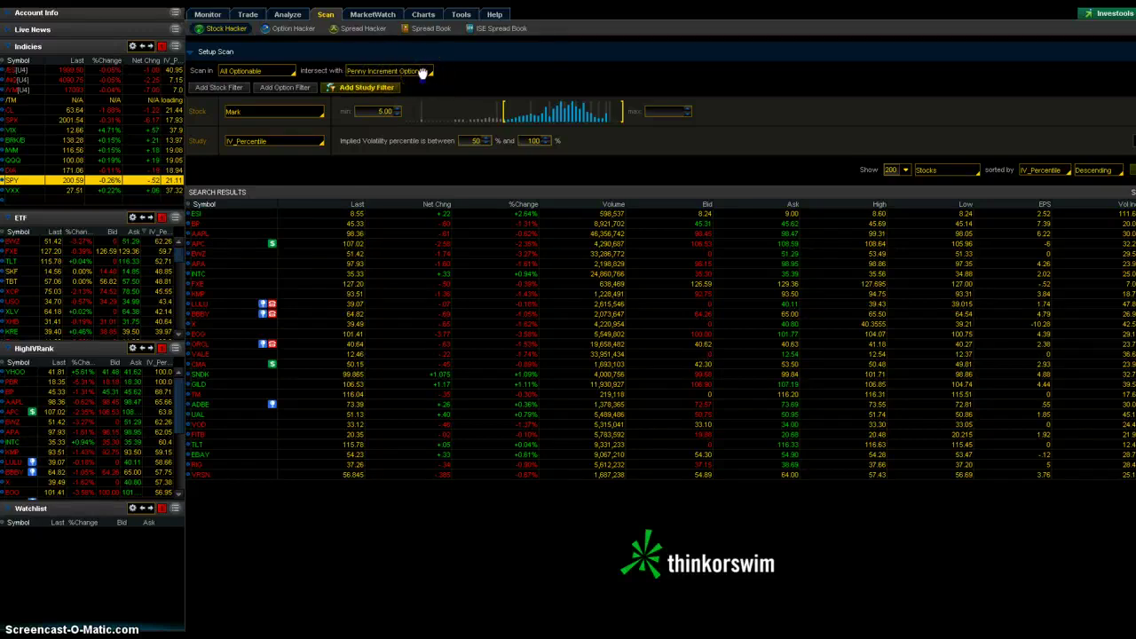
Step: Set the minimum of the Mark stock filter to 5.00
{"action": "left_click", "coordinate": [228, 112]}
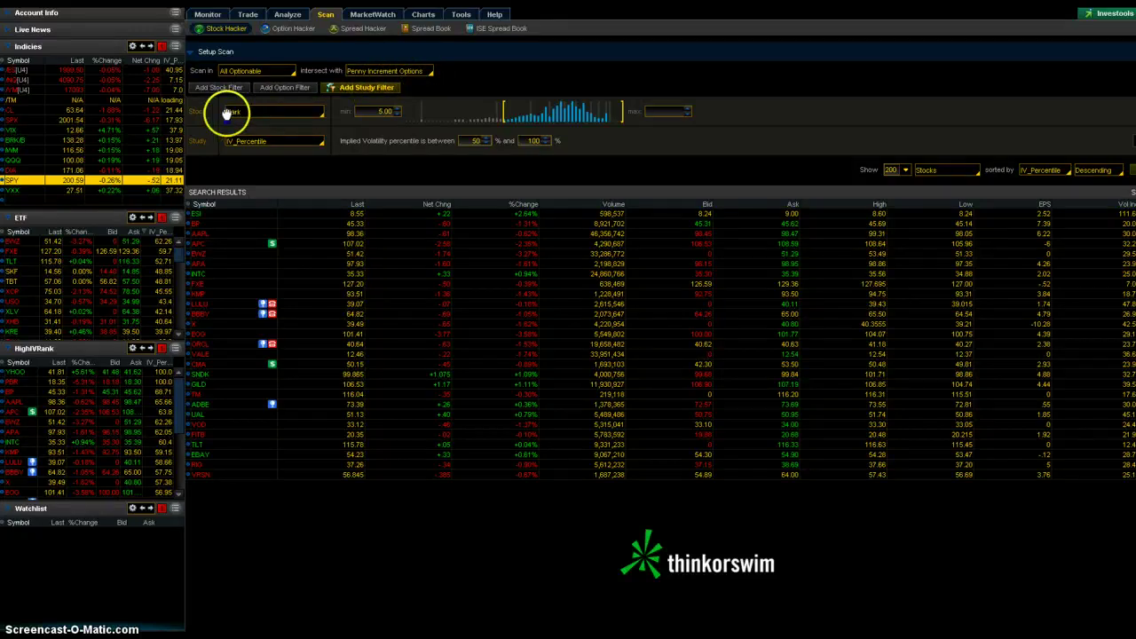
{"action": "left_click", "coordinate": [318, 113]}
{"action": "left_click", "coordinate": [317, 114]}
{"action": "left_click", "coordinate": [388, 112]}
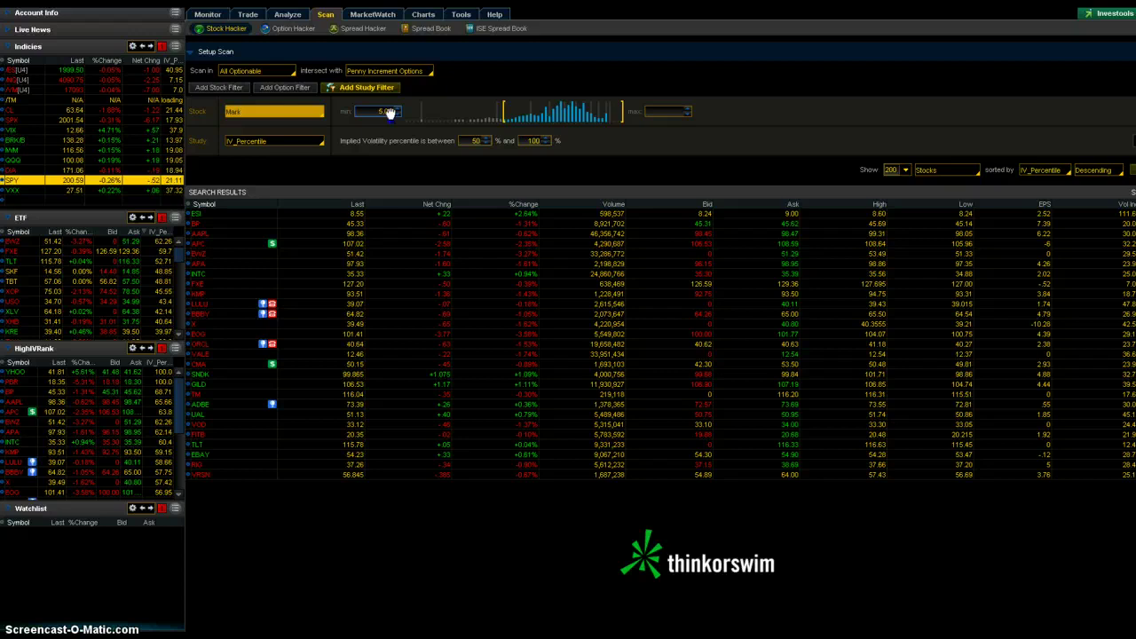
{"action": "type", "text": "5"}
{"action": "key", "text": "Return"}
{"action": "left_click", "coordinate": [364, 88]}
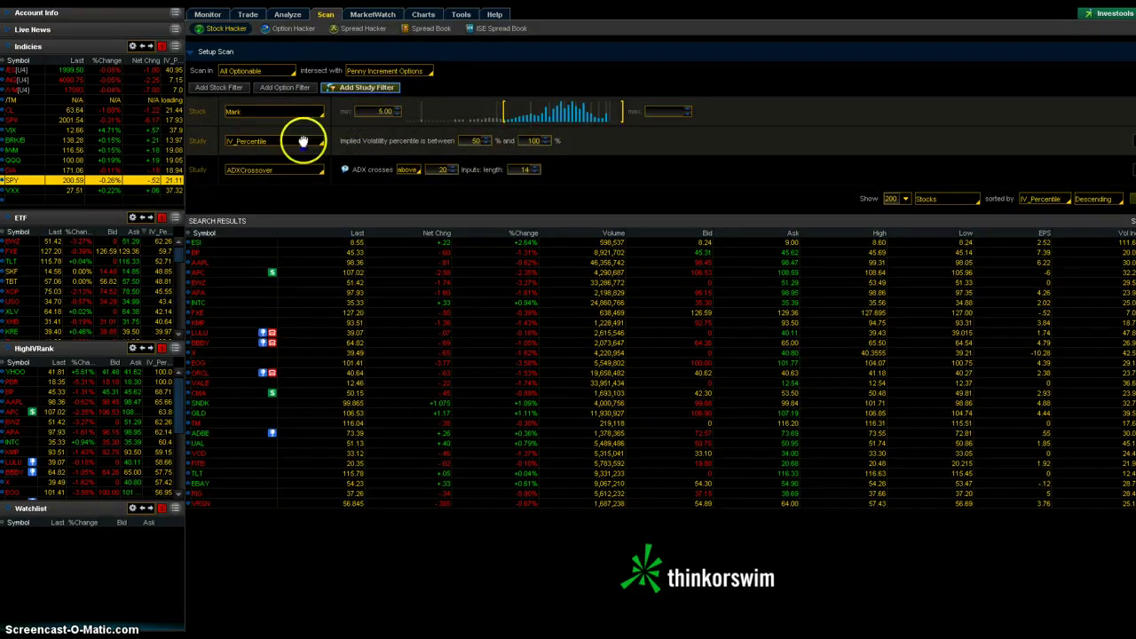
{"action": "left_click", "coordinate": [250, 169]}
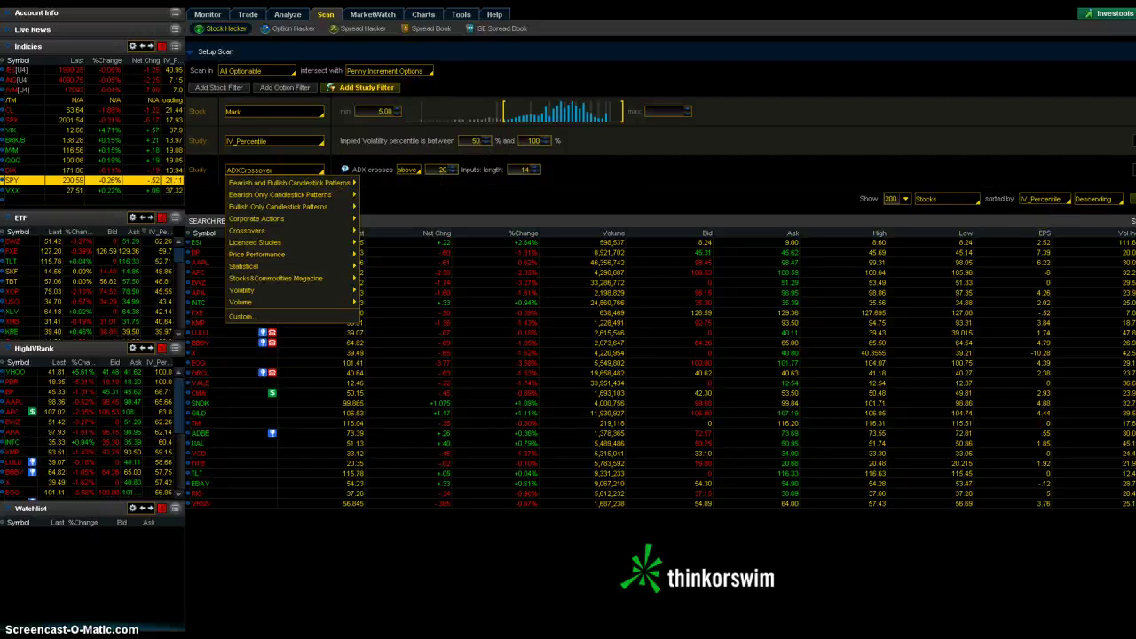
{"action": "left_click", "coordinate": [1134, 170]}
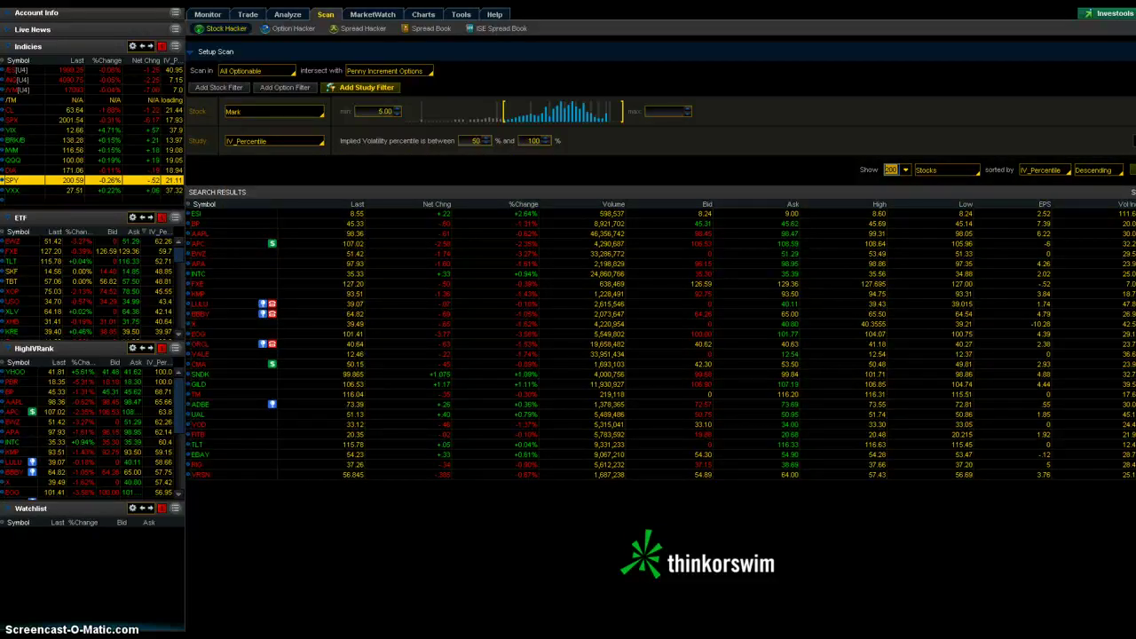
Step: Add a stock filter for Volume with a minimum of 1,000,000
{"action": "left_click", "coordinate": [218, 87]}
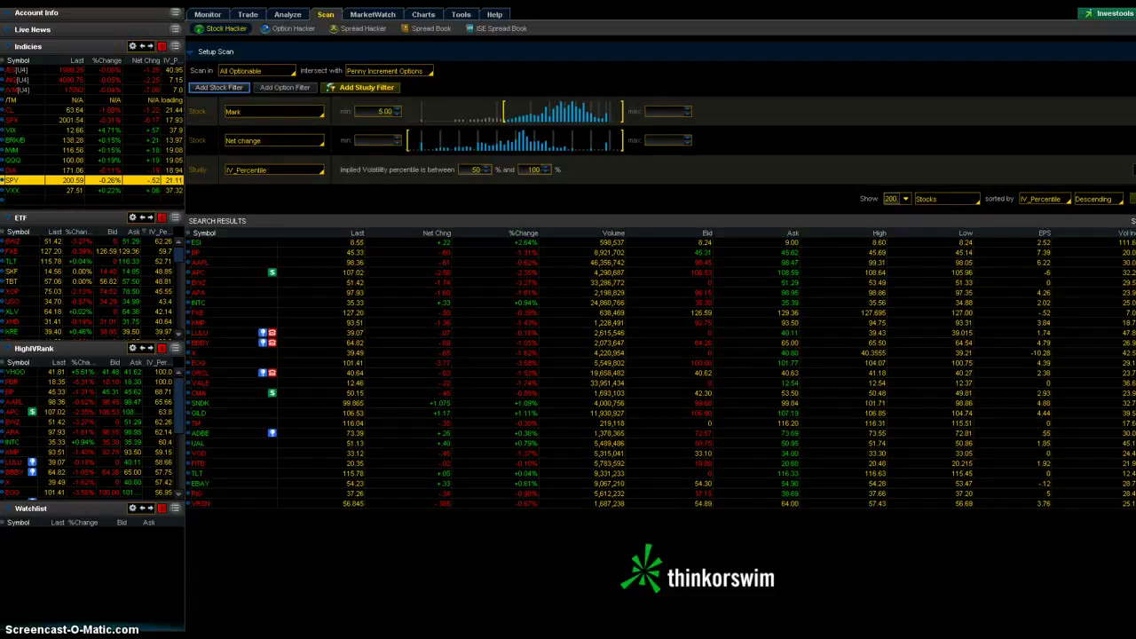
{"action": "left_click", "coordinate": [230, 142]}
{"action": "left_click", "coordinate": [236, 165]}
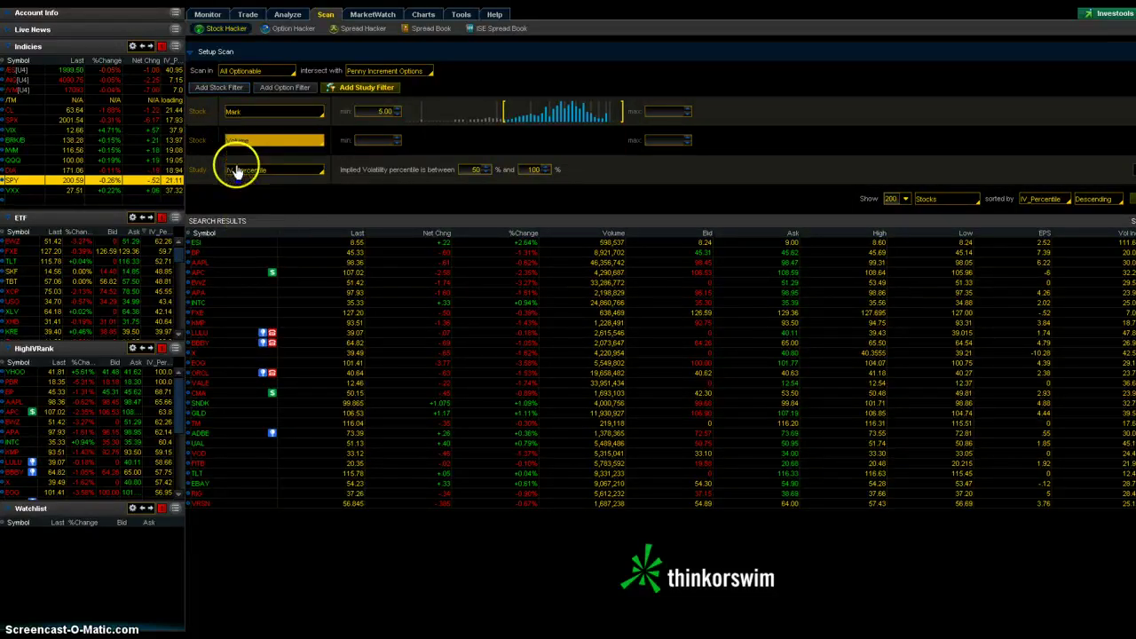
{"action": "type", "text": "100"}
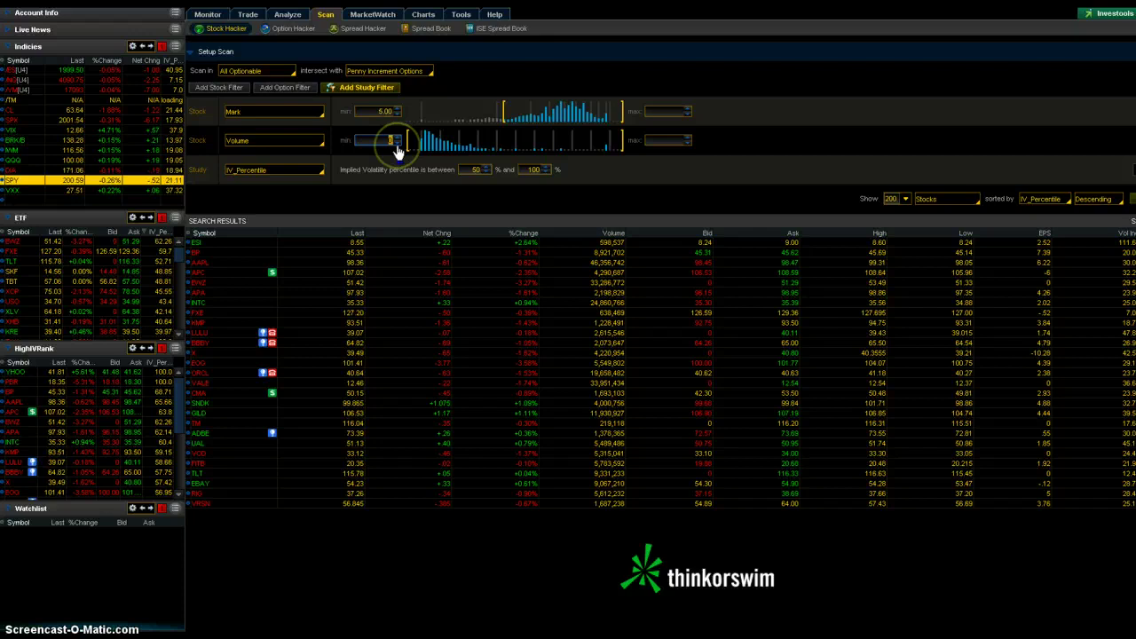
{"action": "type", "text": "00"}
{"action": "key", "text": "BackSpace"}
{"action": "key", "text": "BackSpace"}
{"action": "key", "text": "BackSpace"}
{"action": "key", "text": "BackSpace"}
{"action": "type", "text": "00000000"}
{"action": "key", "text": "BackSpace"}
{"action": "key", "text": "BackSpace"}
{"action": "key", "text": "BackSpace"}
{"action": "key", "text": "BackSpace"}
{"action": "key", "text": "BackSpace"}
{"action": "key", "text": "BackSpace"}
{"action": "key", "text": "BackSpace"}
{"action": "type", "text": "00000"}
{"action": "left_click", "coordinate": [397, 151]}
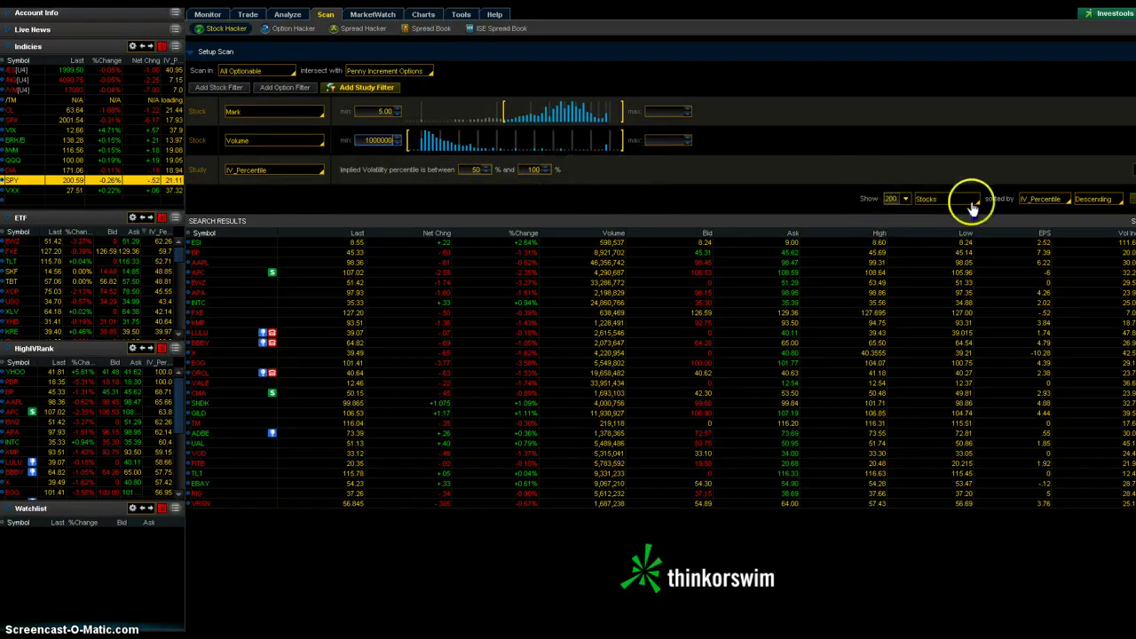
Step: Sort the scan results by the IV_Percentile study and run the scan
{"action": "left_click", "coordinate": [1056, 202]}
{"action": "mouse_move", "coordinate": [1059, 272]}
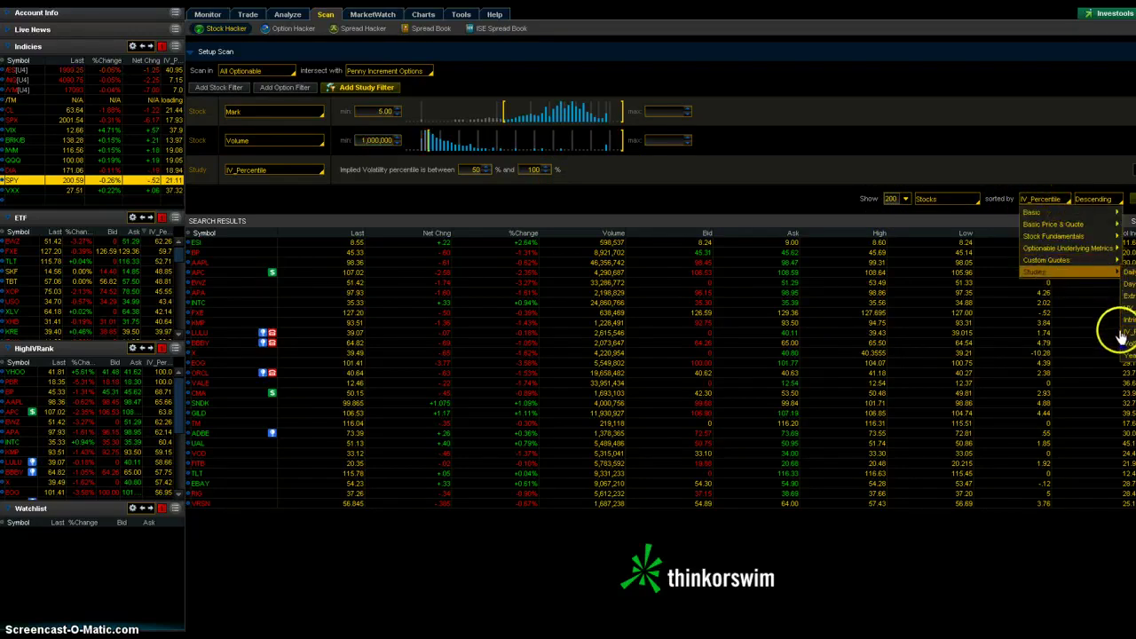
{"action": "left_click", "coordinate": [996, 210]}
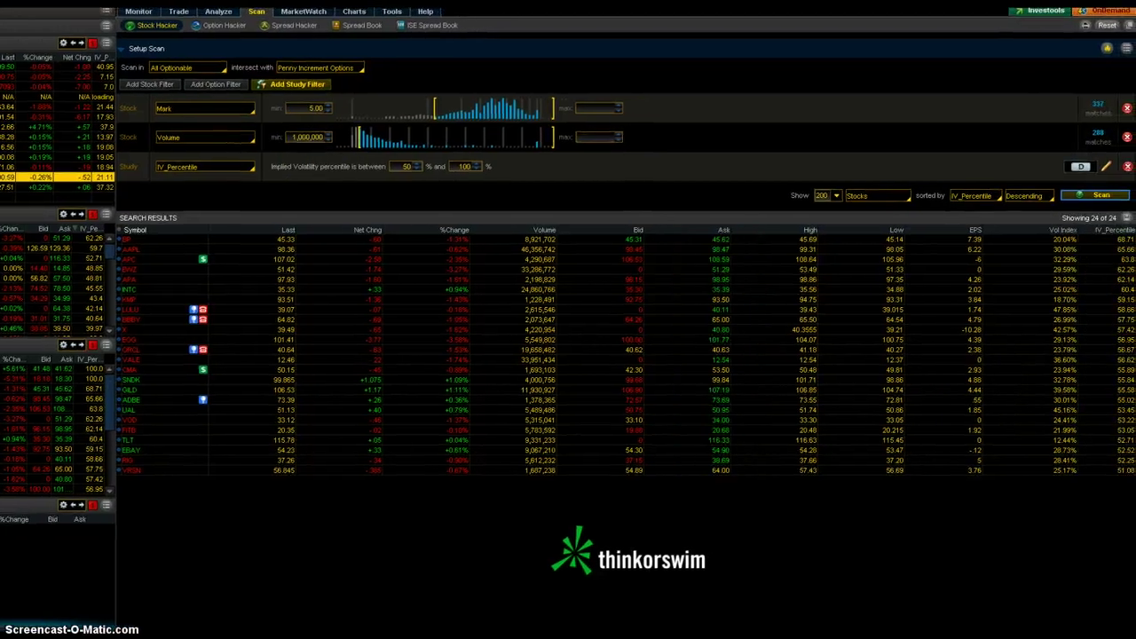
{"action": "left_click", "coordinate": [1127, 47]}
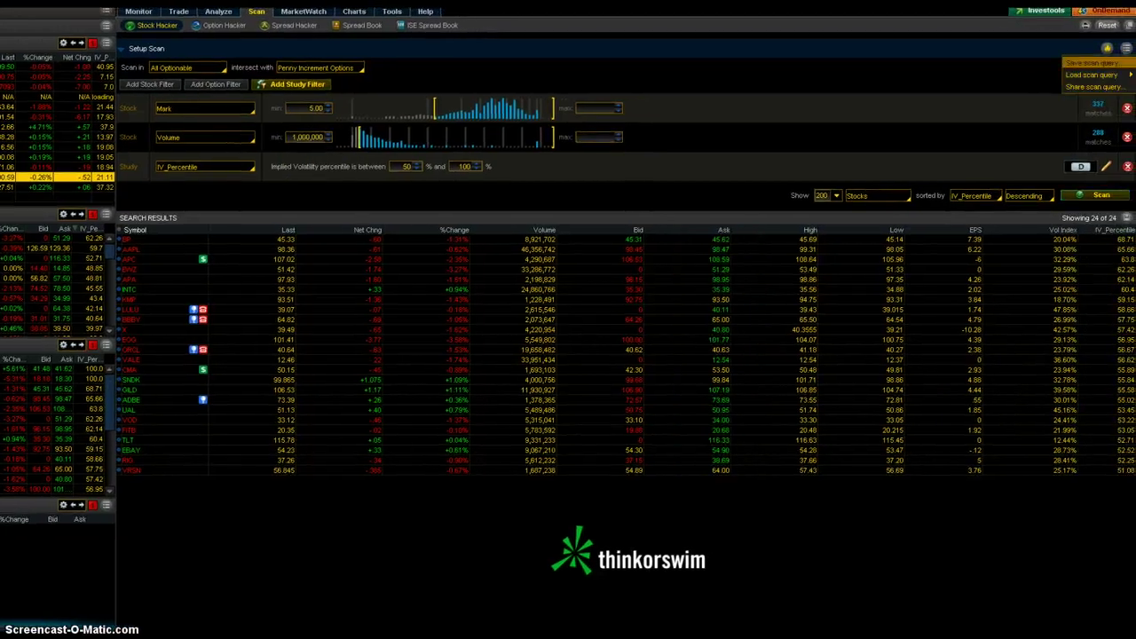
{"action": "left_click", "coordinate": [1092, 63]}
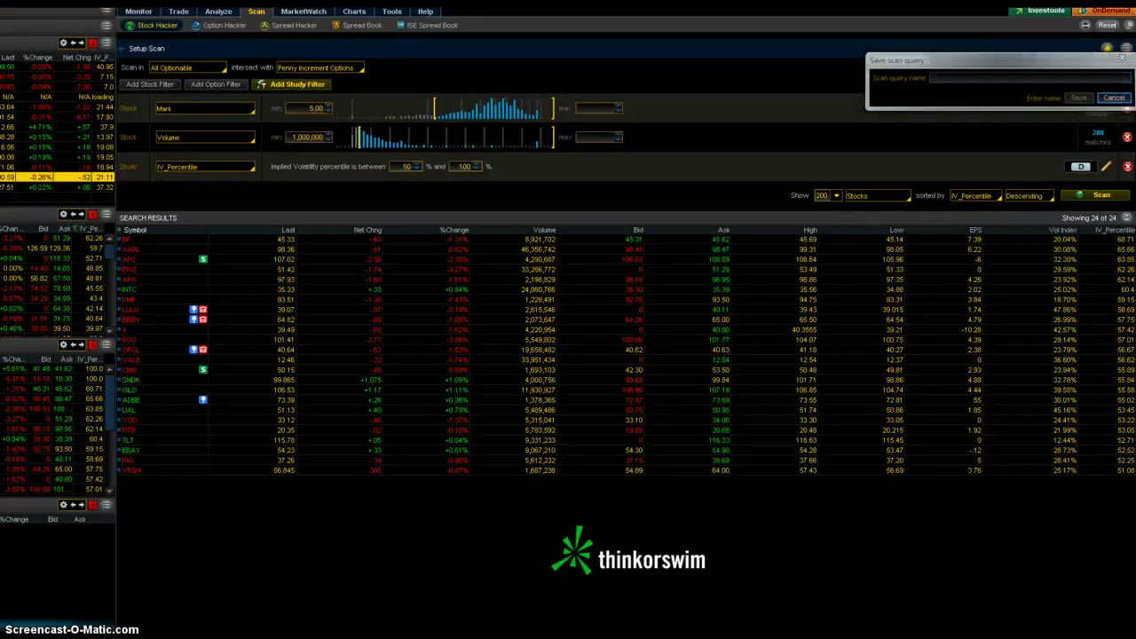
{"action": "left_click", "coordinate": [1111, 97]}
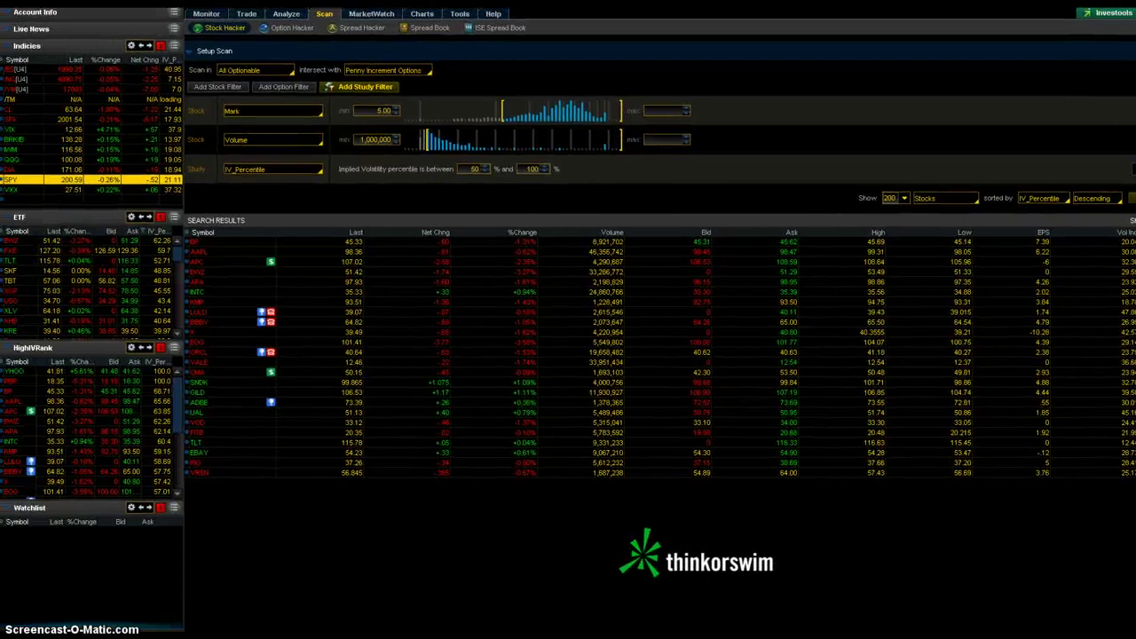
Step: Find the saved scan queries such as HighIVRank and LowIVP among the HighIVRank watchlist's personal lists
{"action": "left_click", "coordinate": [132, 347]}
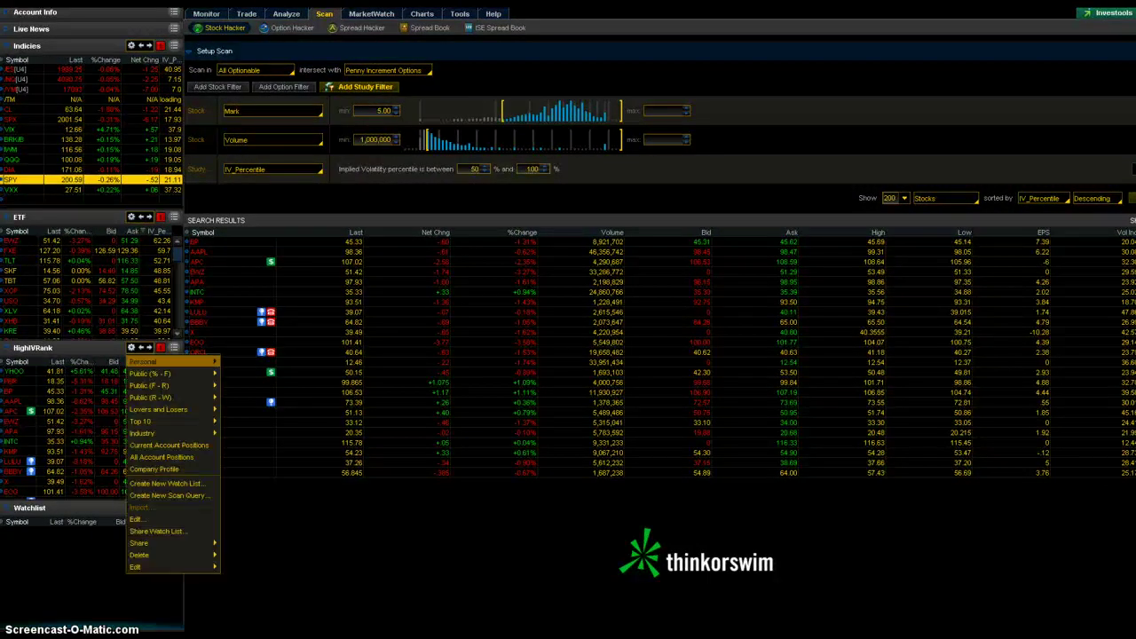
{"action": "mouse_move", "coordinate": [177, 361]}
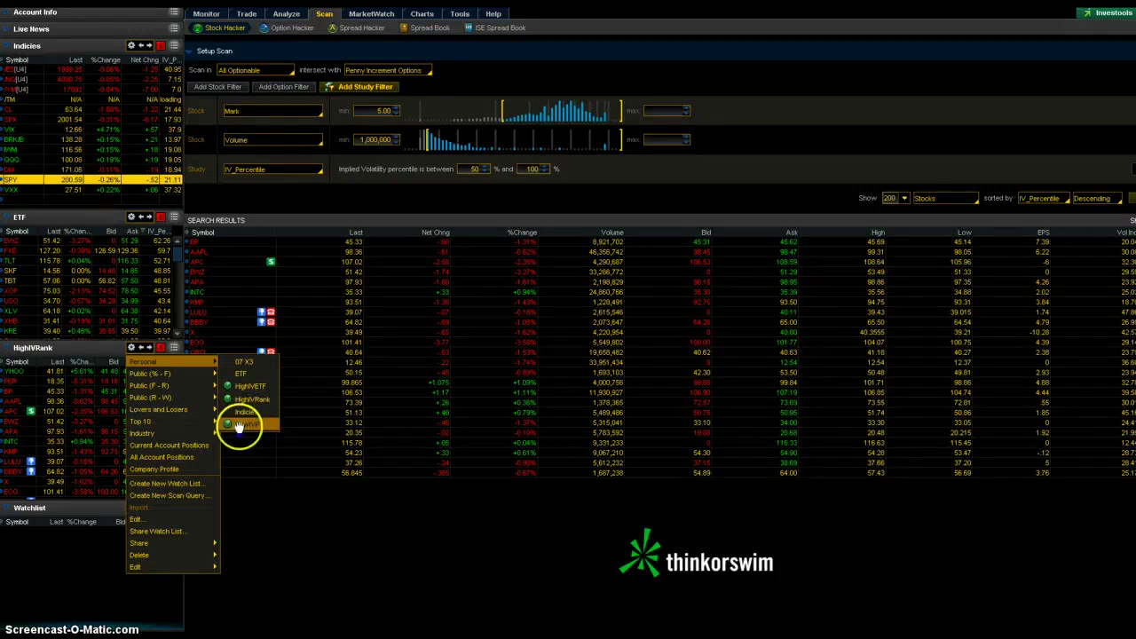
{"action": "left_click", "coordinate": [299, 568]}
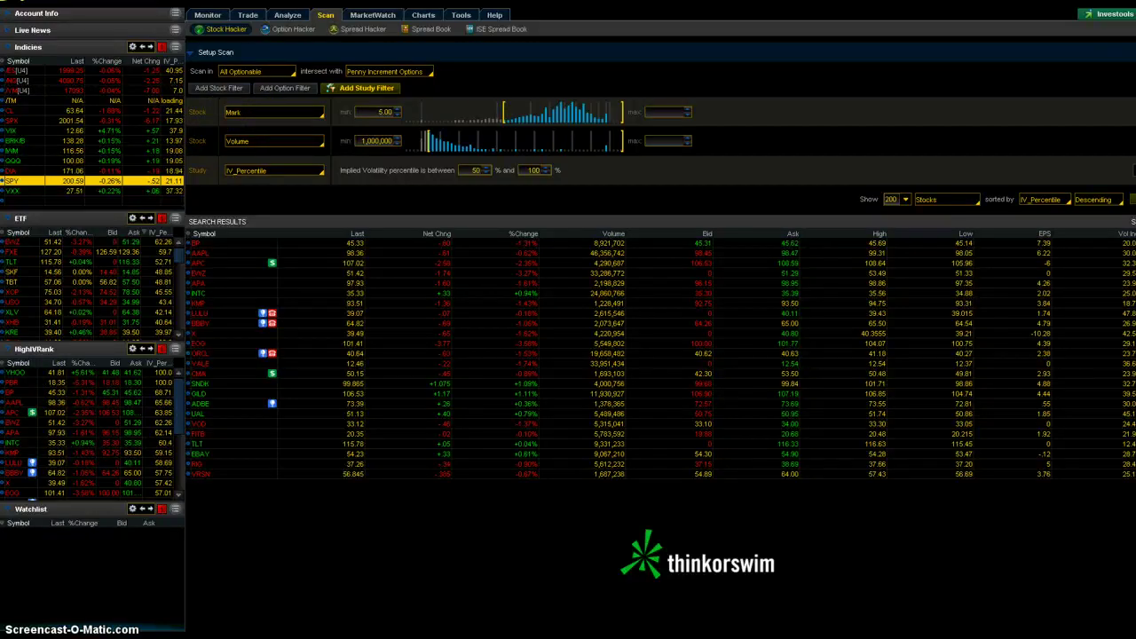
Step: Load the personal HighIVRank scan query into the Stock Hacker and run the scan
{"action": "left_click", "coordinate": [1133, 64]}
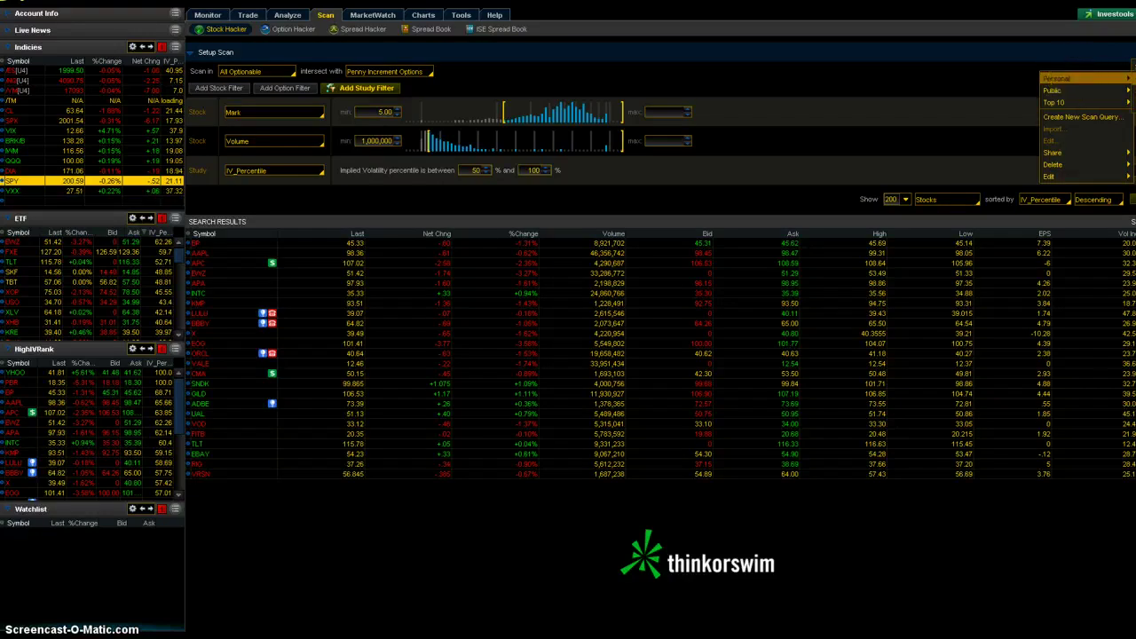
{"action": "left_click", "coordinate": [1133, 92]}
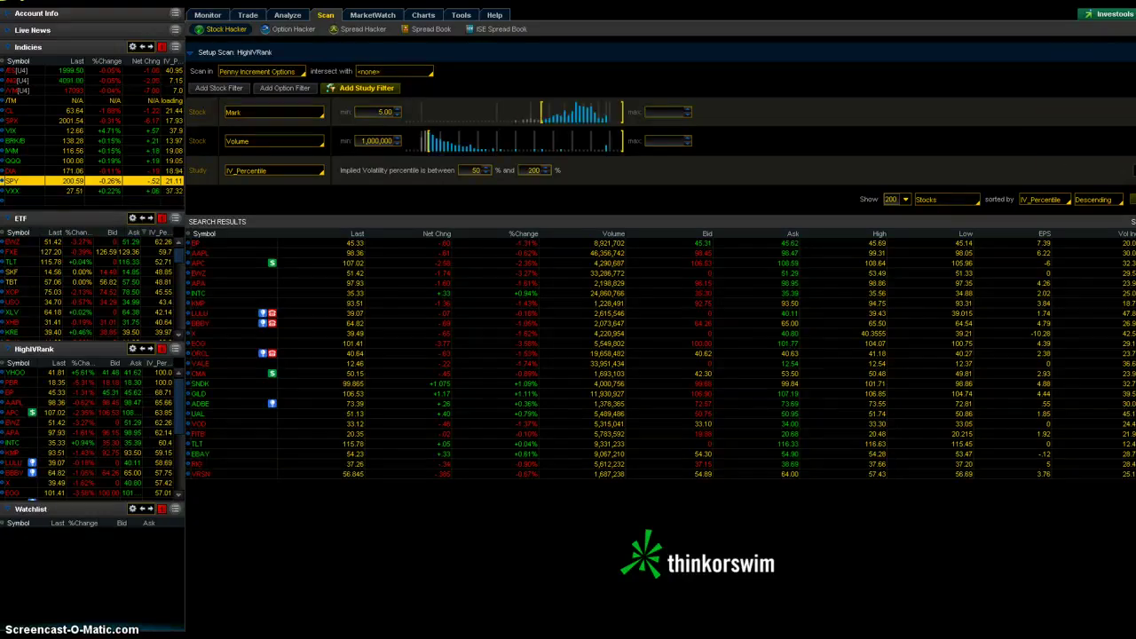
{"action": "left_click", "coordinate": [482, 192]}
{"action": "left_click", "coordinate": [478, 195]}
{"action": "left_click", "coordinate": [228, 75]}
{"action": "left_click", "coordinate": [1132, 199]}
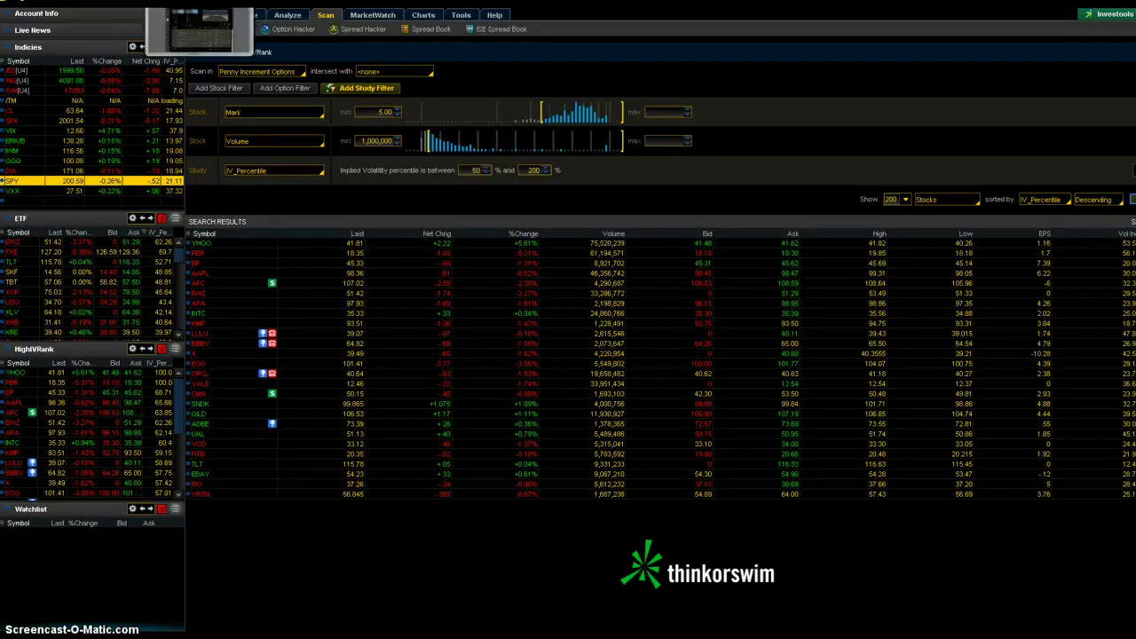
Step: Switch to the tastytrade forum in the browser and open the GOLDEN GECKO board
{"action": "left_click", "coordinate": [162, 7]}
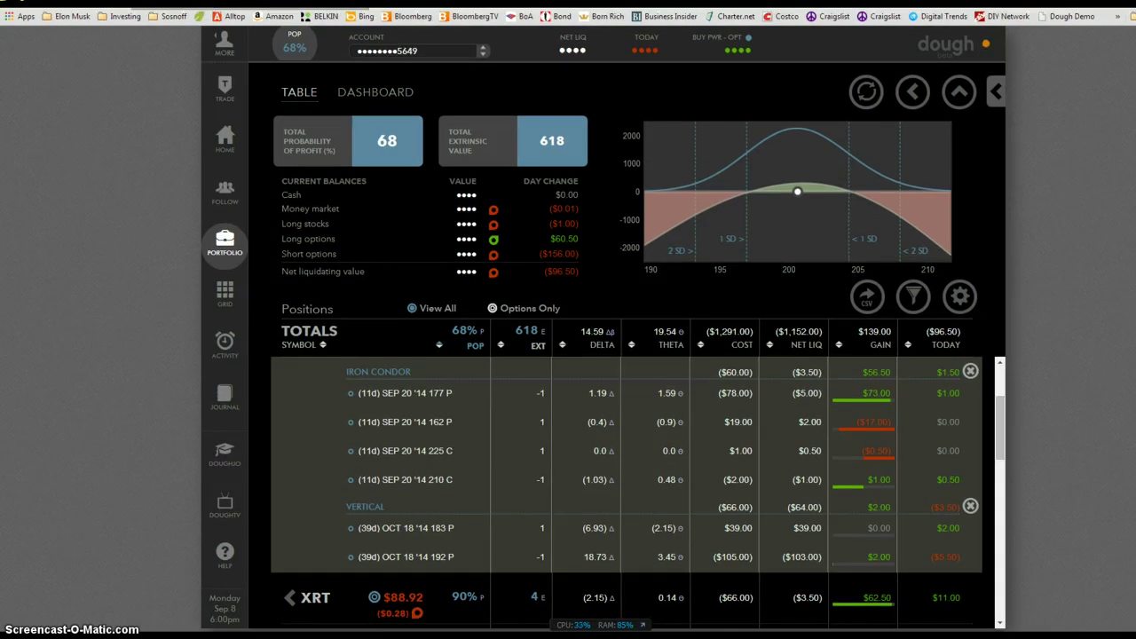
{"action": "key", "text": "ctrl+Tab"}
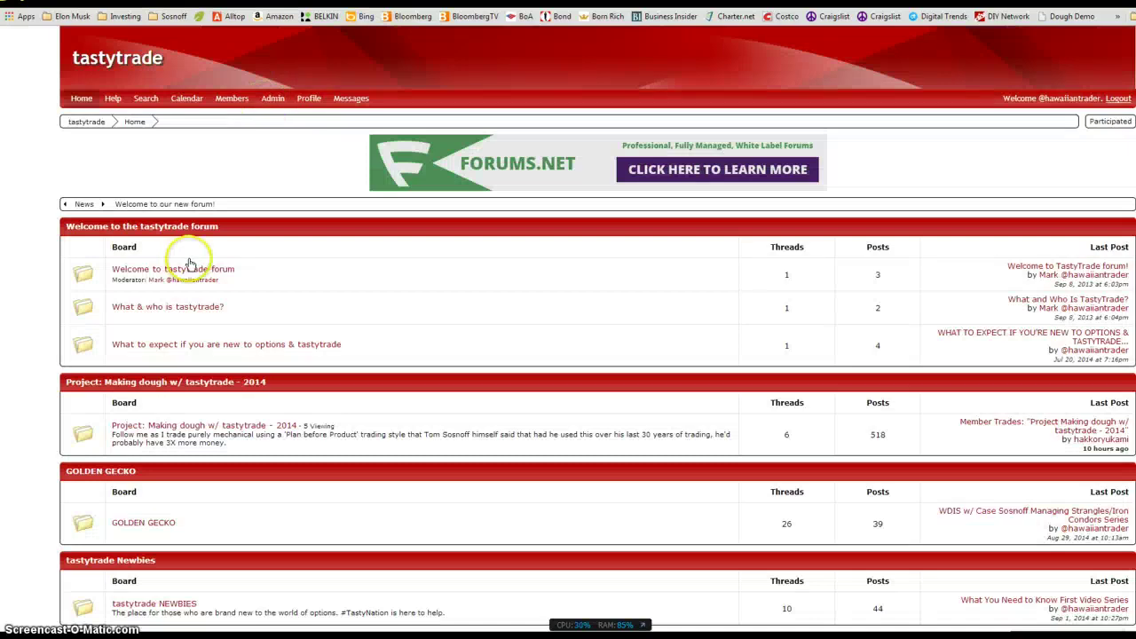
{"action": "scroll", "coordinate": [112, 471], "scroll_direction": "down", "scroll_amount": 1}
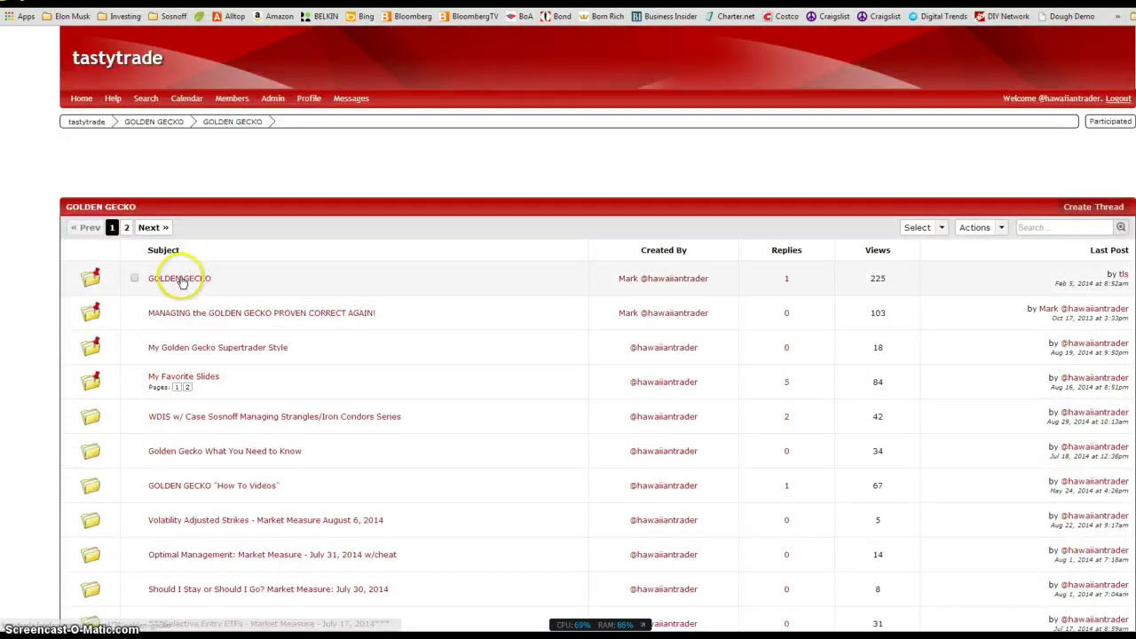
Step: Open the pinned GOLDEN GECKO thread and read the strategy's entry criteria in the first post
{"action": "left_click", "coordinate": [181, 280]}
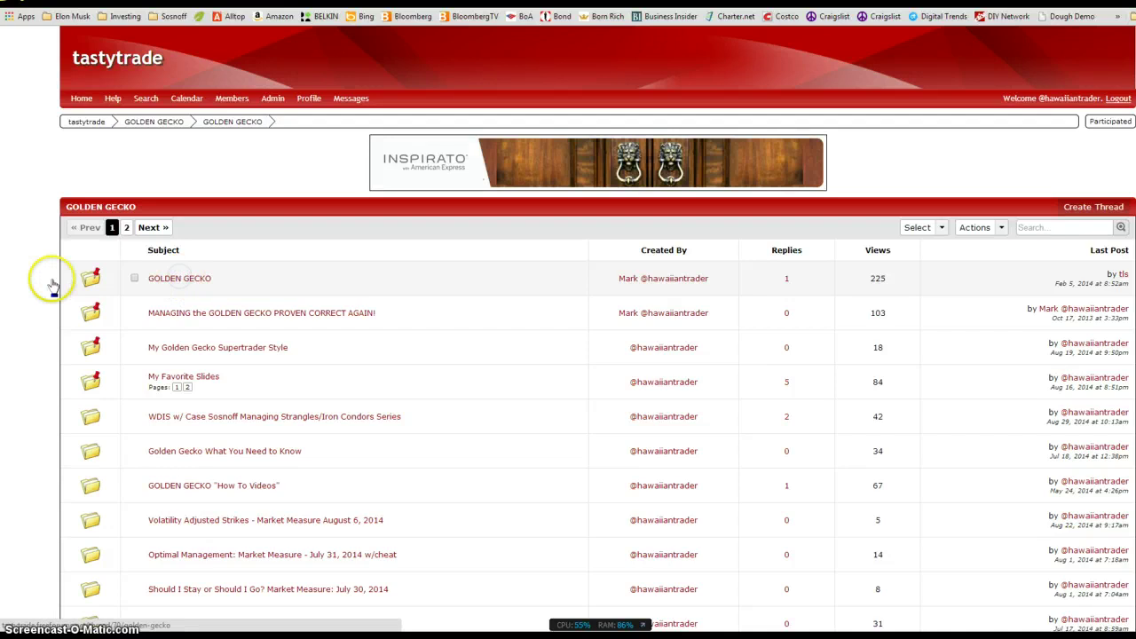
{"action": "left_click", "coordinate": [229, 364]}
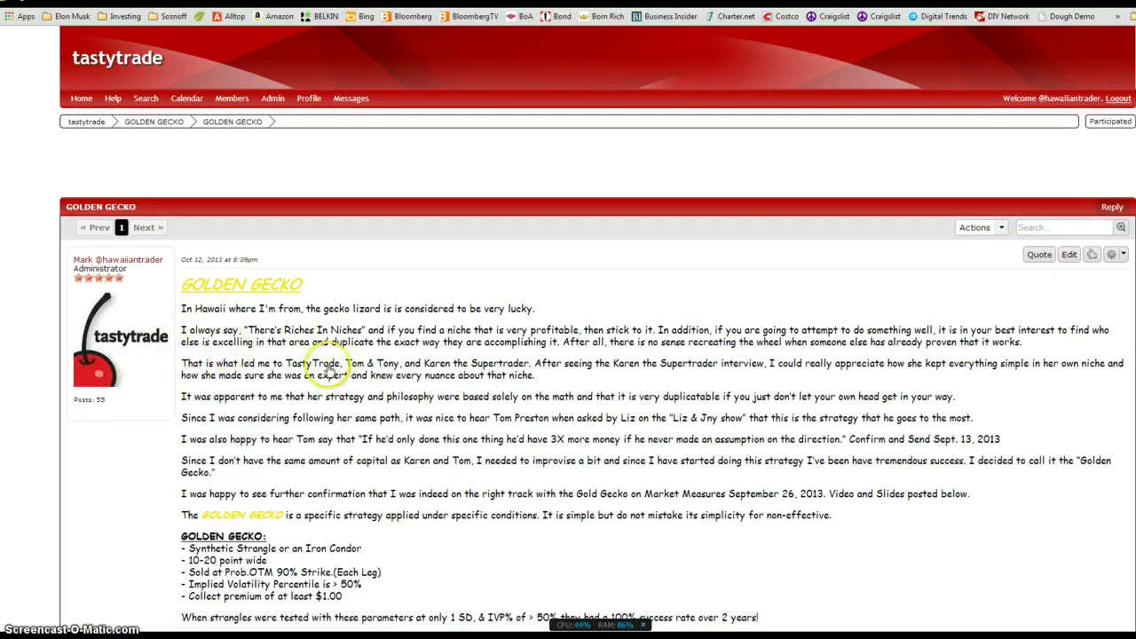
{"action": "scroll", "coordinate": [329, 355], "scroll_direction": "down", "scroll_amount": 4}
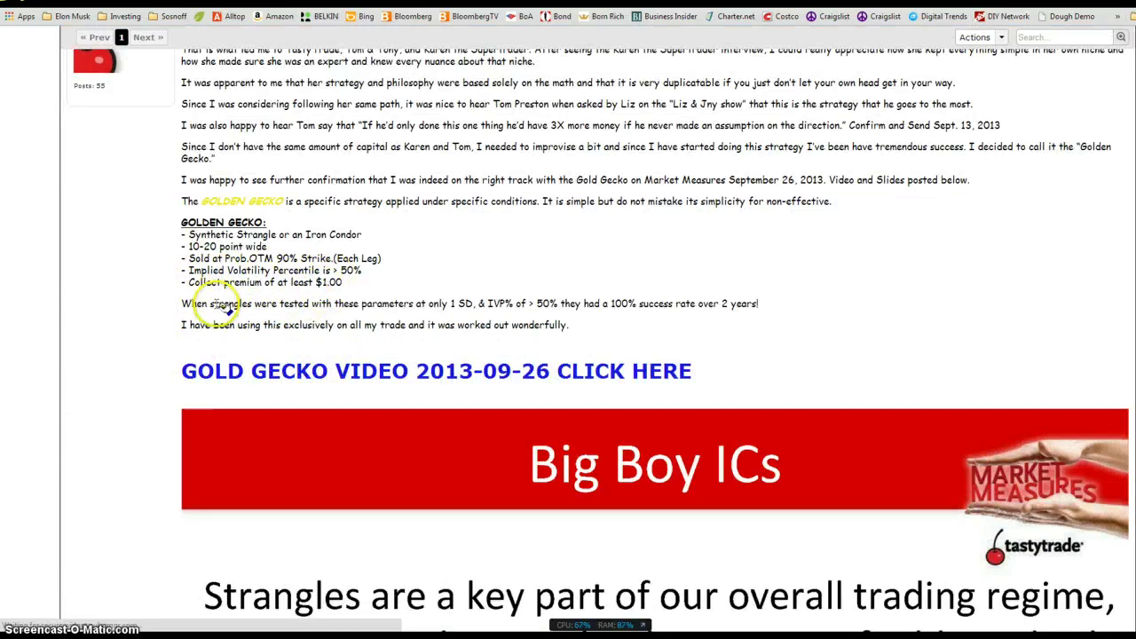
{"action": "scroll", "coordinate": [306, 317], "scroll_direction": "down", "scroll_amount": 3}
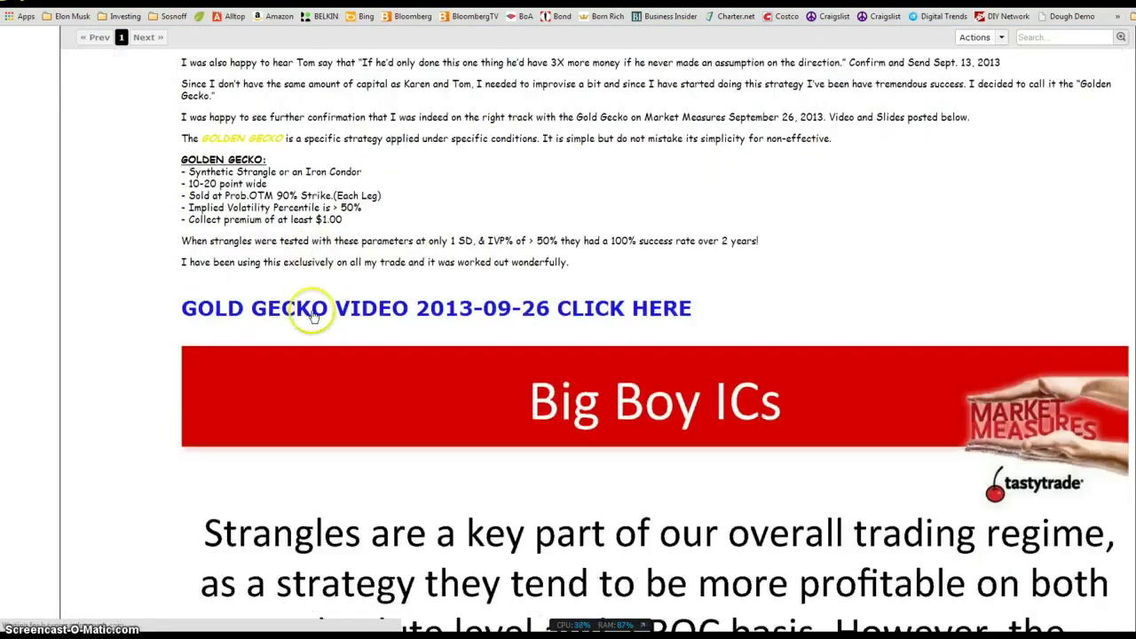
Step: Look through the Big Boy ICs slides and the rest of the thread page, then return to the start of the post
{"action": "scroll", "coordinate": [312, 317], "scroll_direction": "down", "scroll_amount": 20}
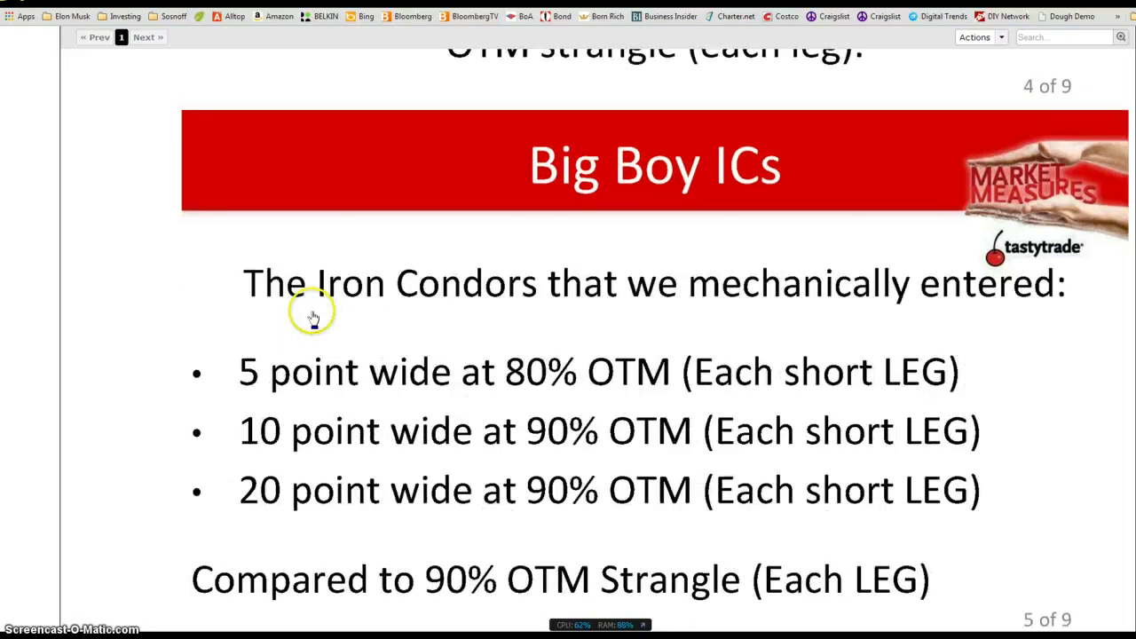
{"action": "scroll", "coordinate": [312, 317], "scroll_direction": "down", "scroll_amount": 20}
{"action": "scroll", "coordinate": [312, 317], "scroll_direction": "up", "scroll_amount": 12}
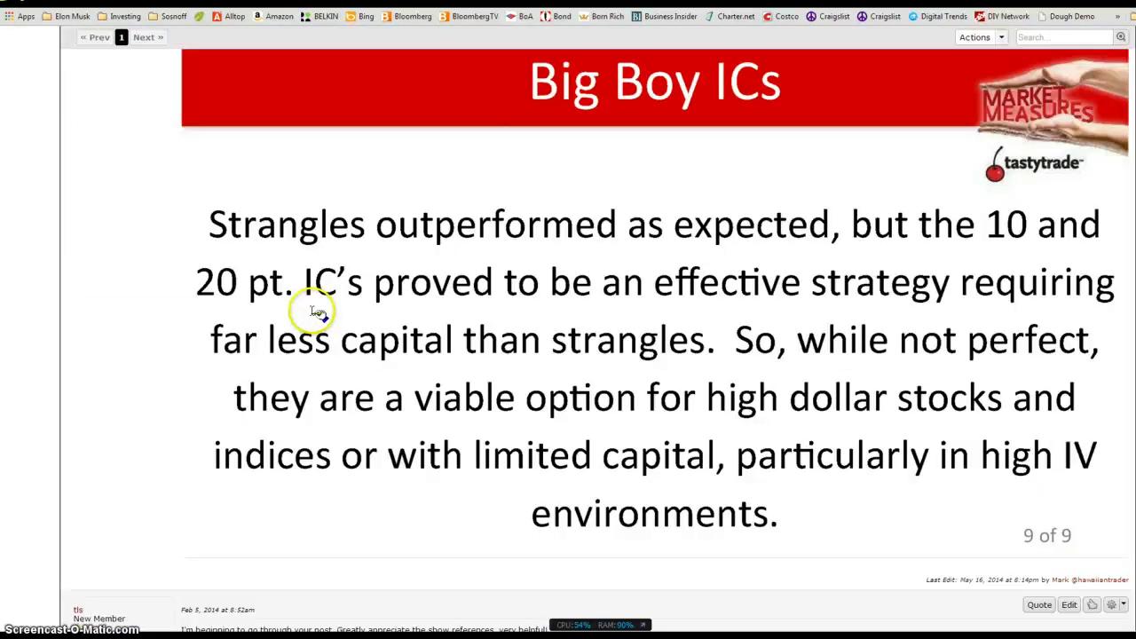
{"action": "scroll", "coordinate": [312, 317], "scroll_direction": "down", "scroll_amount": 6}
{"action": "scroll", "coordinate": [312, 317], "scroll_direction": "down", "scroll_amount": 6}
{"action": "scroll", "coordinate": [312, 317], "scroll_direction": "up", "scroll_amount": 3}
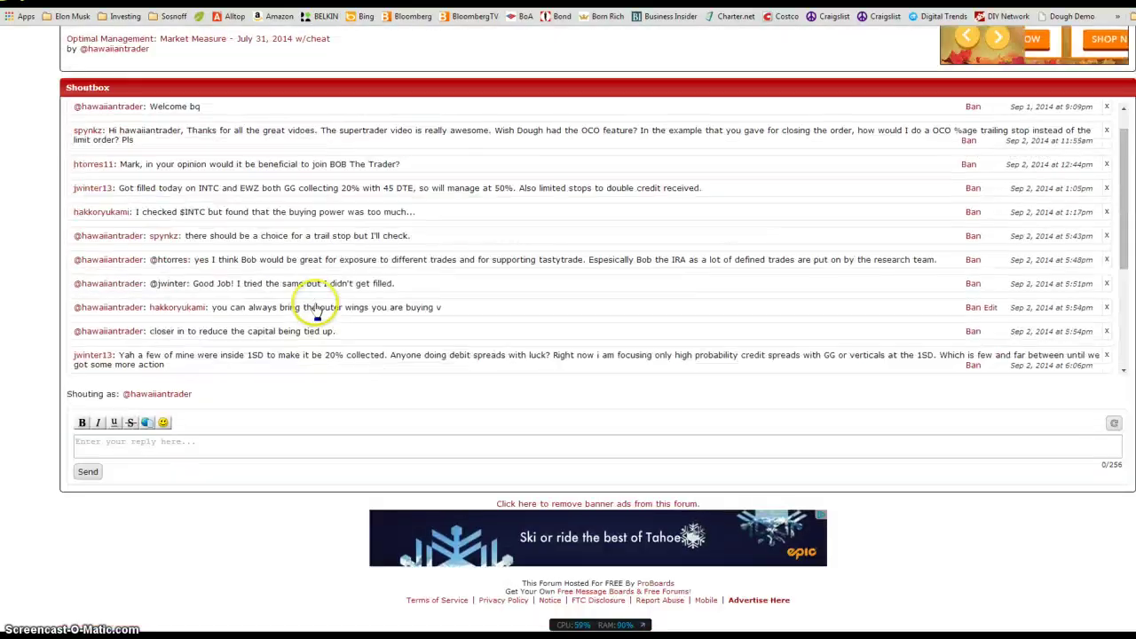
{"action": "key", "text": "Home"}
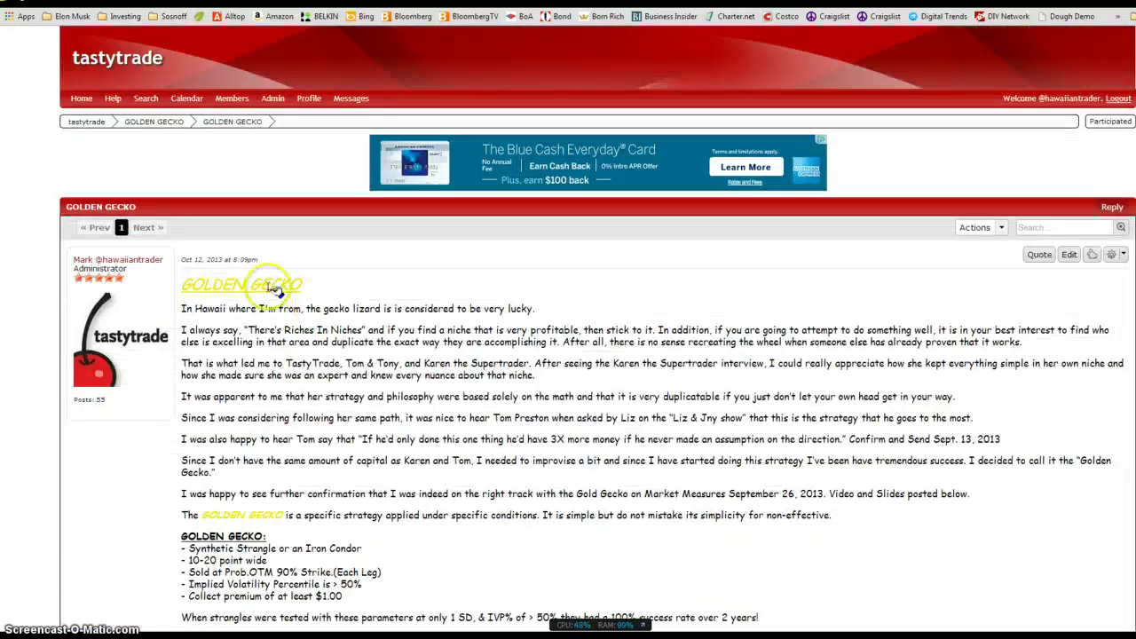
Step: Return to the GOLDEN GECKO board, open the My Golden Gecko Supertrader Style thread and review its trade setup rules and embedded video
{"action": "left_click", "coordinate": [142, 122]}
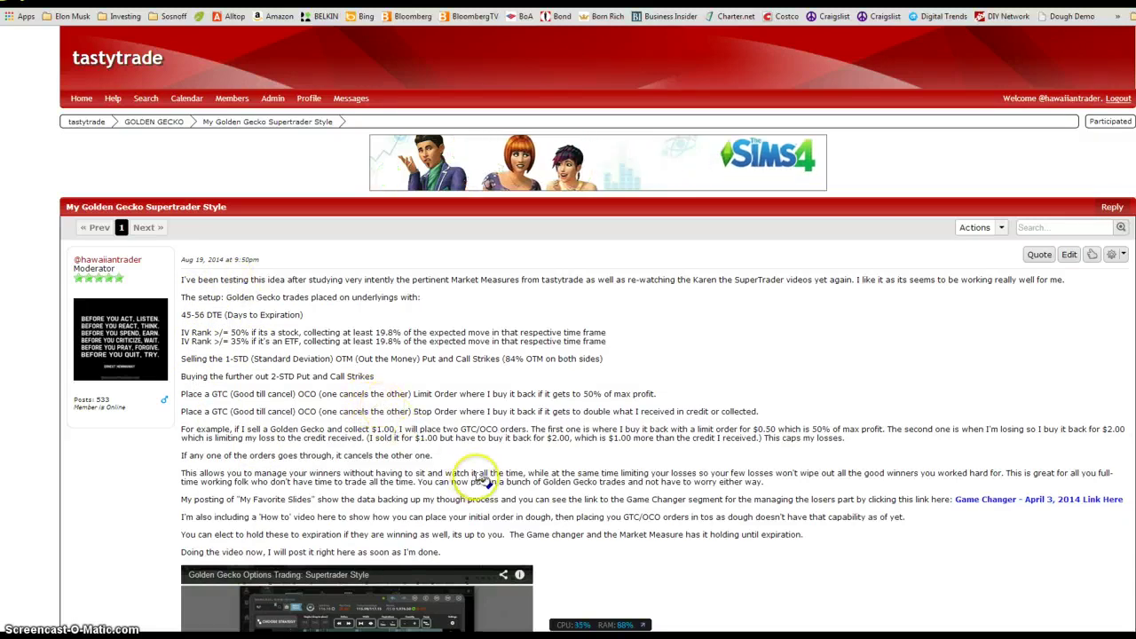
{"action": "scroll", "coordinate": [482, 480], "scroll_direction": "down", "scroll_amount": 3}
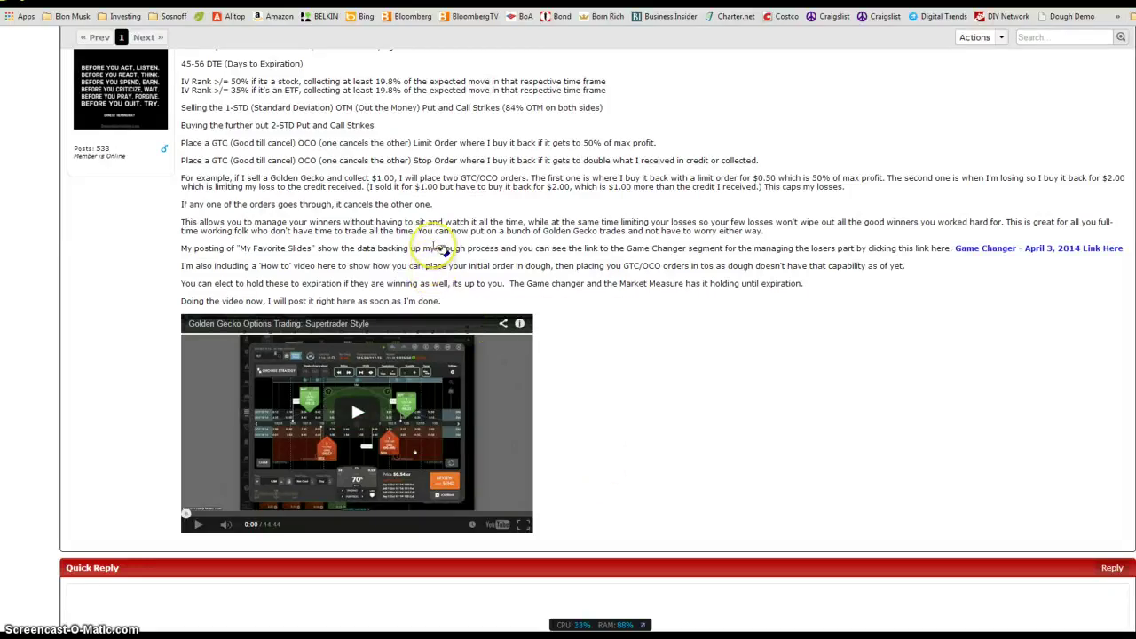
{"action": "scroll", "coordinate": [441, 252], "scroll_direction": "up", "scroll_amount": 3}
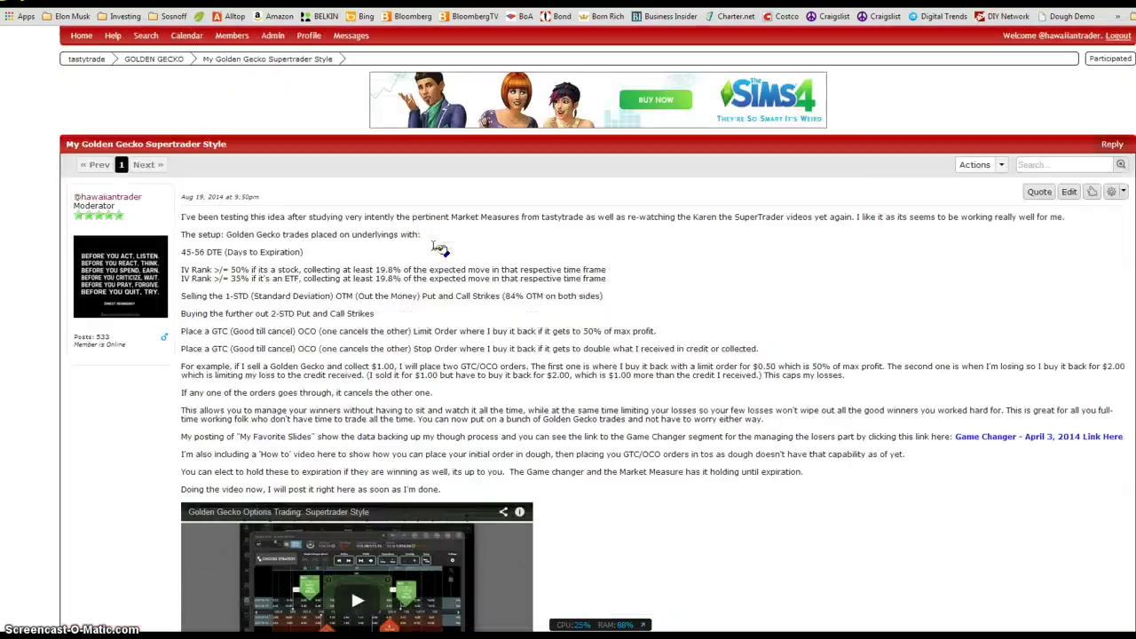